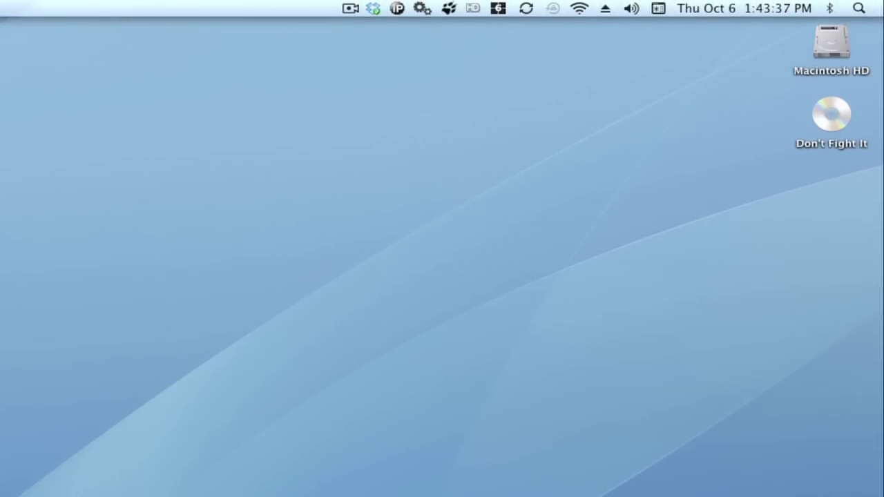
Search the Mac for "it" and launch iTunes from the results
click(857, 10)
text(it)
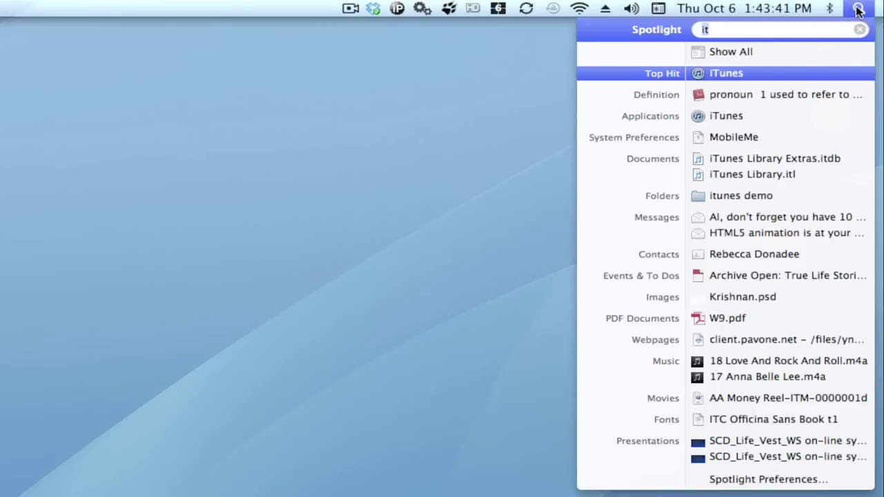
text(i)
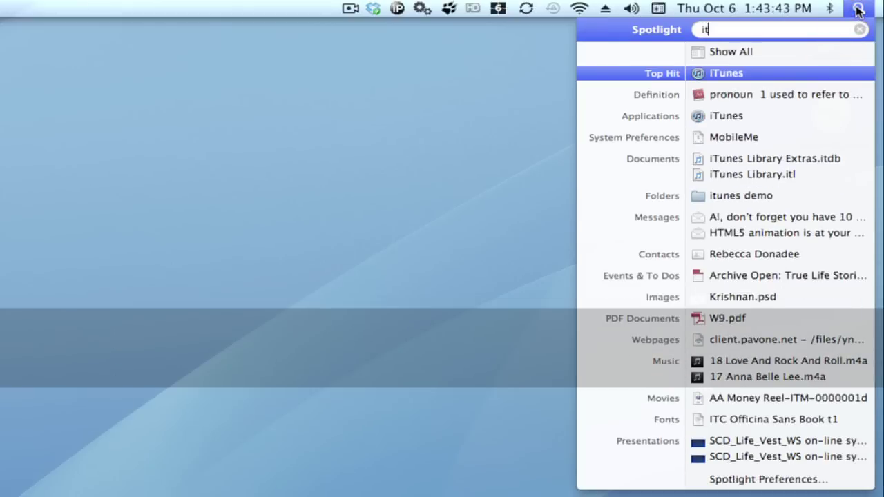
key(Return)
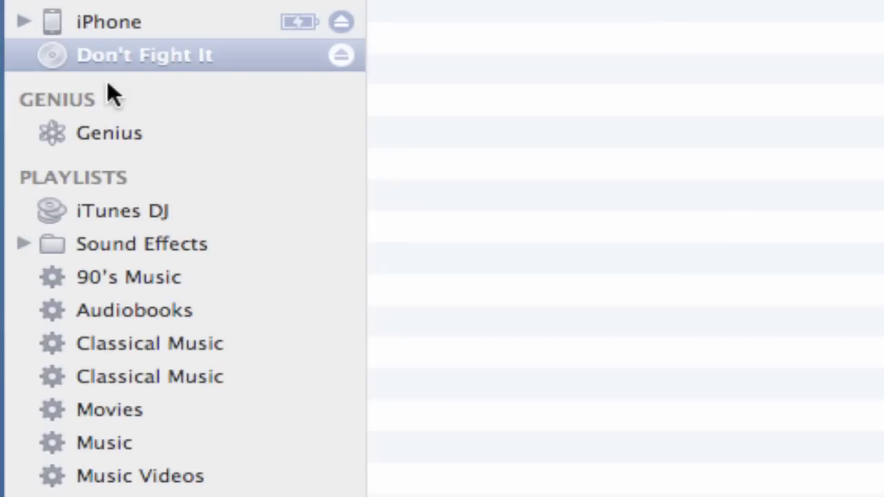
click(110, 20)
click(111, 21)
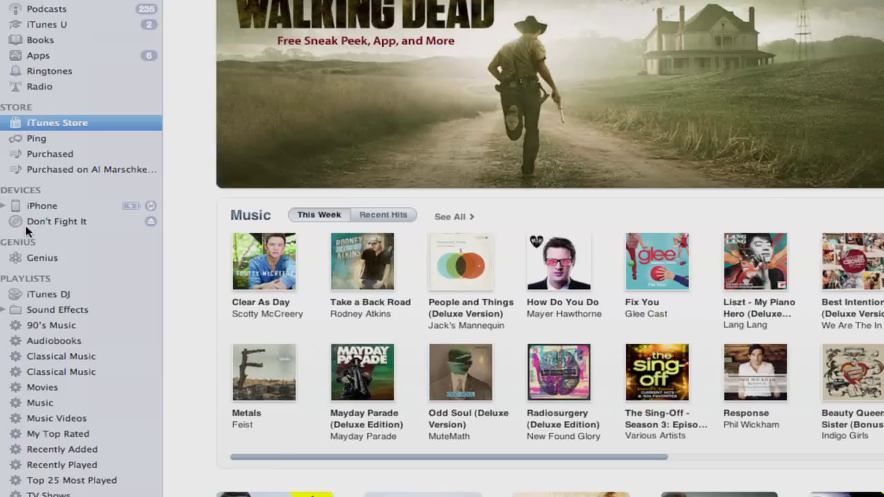
drag(43, 57, 55, 67)
drag(17, 228, 45, 185)
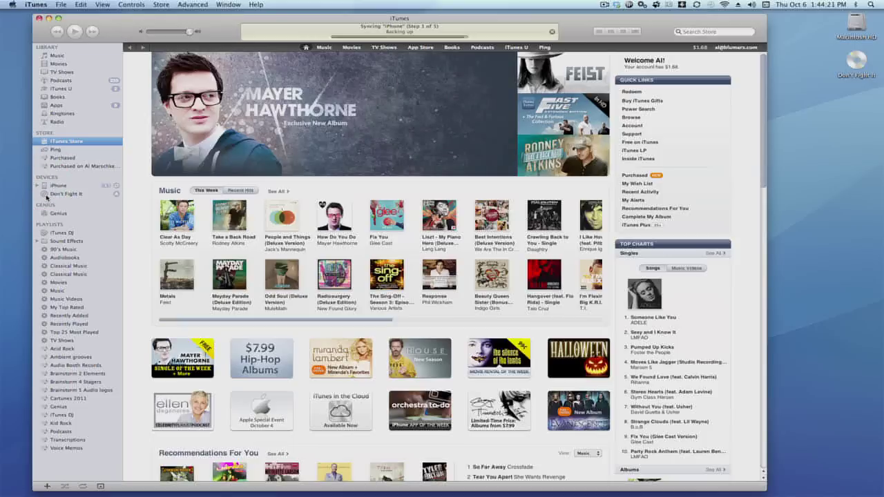
drag(45, 195, 59, 58)
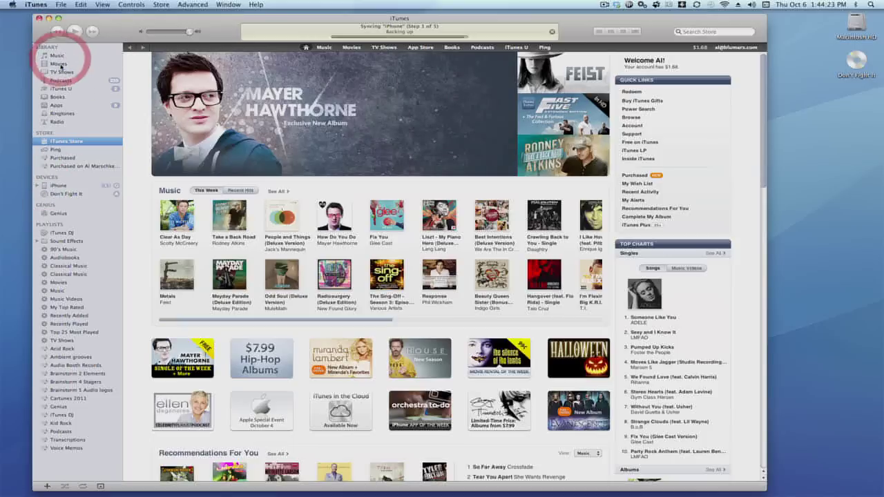
mouse_move(49, 196)
mouse_down()
mouse_move(58, 274)
mouse_move(53, 298)
mouse_up()
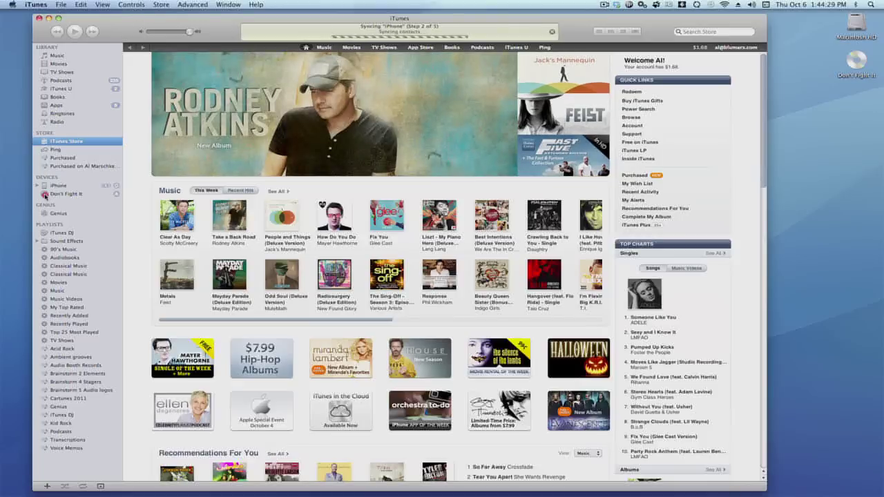
drag(45, 196, 62, 100)
scroll(694, 249, down, 10)
scroll(682, 270, down, 2)
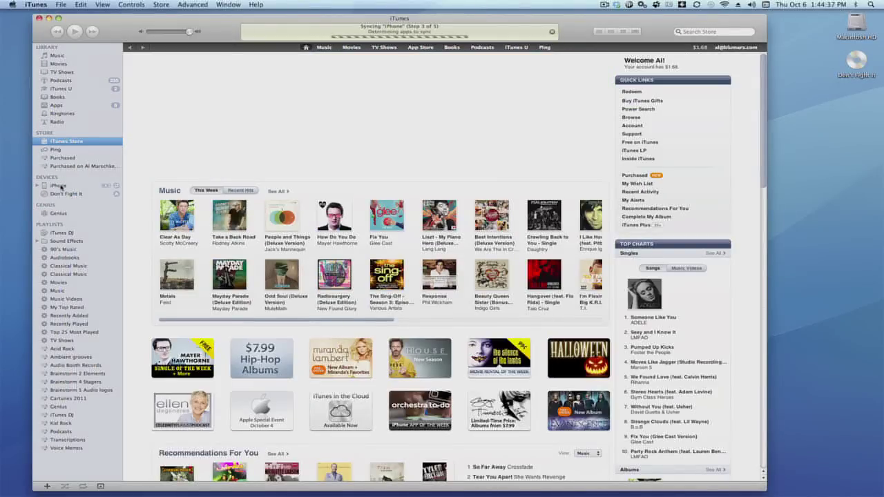
Open the iPhone's music sync settings and examine which playlists, artists, genres and albums are selected for syncing
click(61, 187)
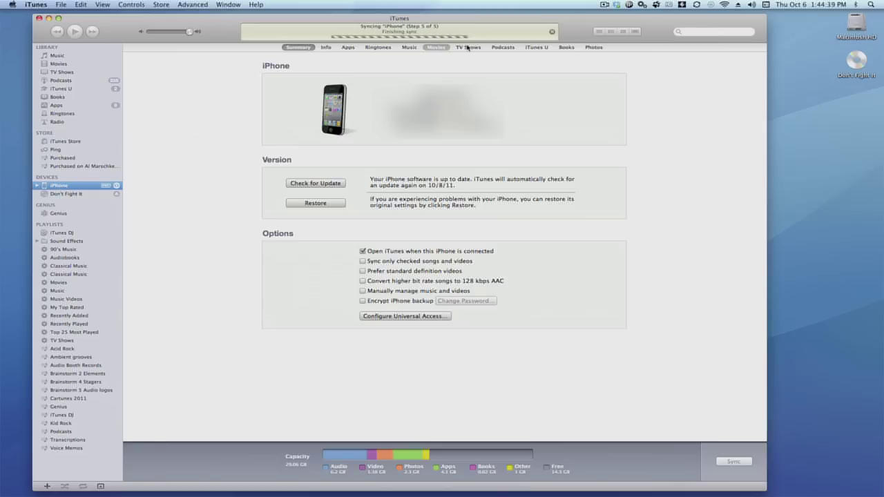
click(409, 47)
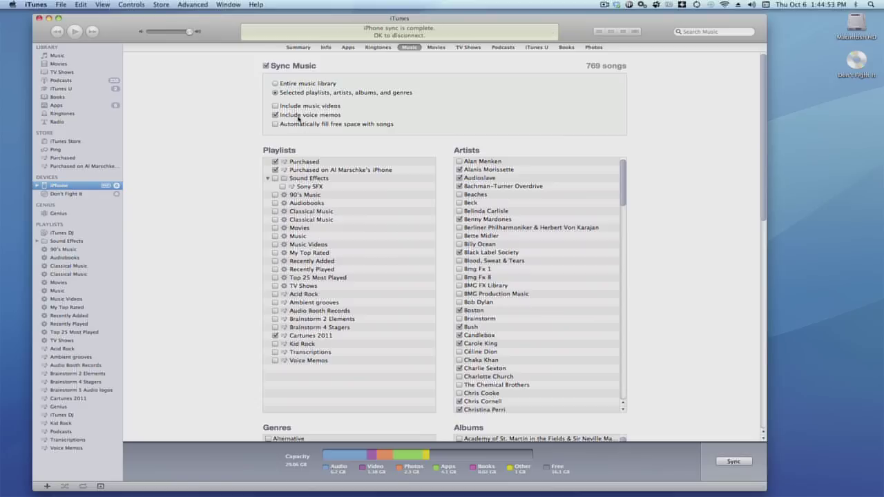
scroll(578, 197, down, 3)
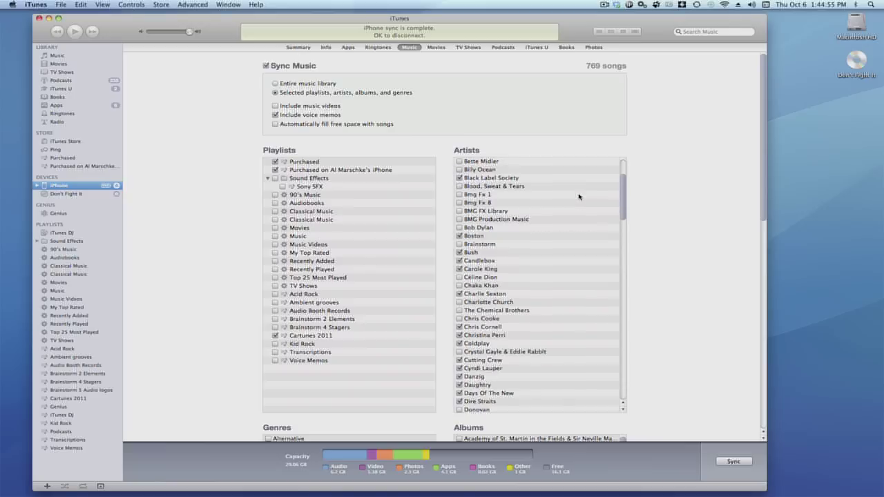
scroll(546, 196, up, 3)
scroll(340, 316, down, 1)
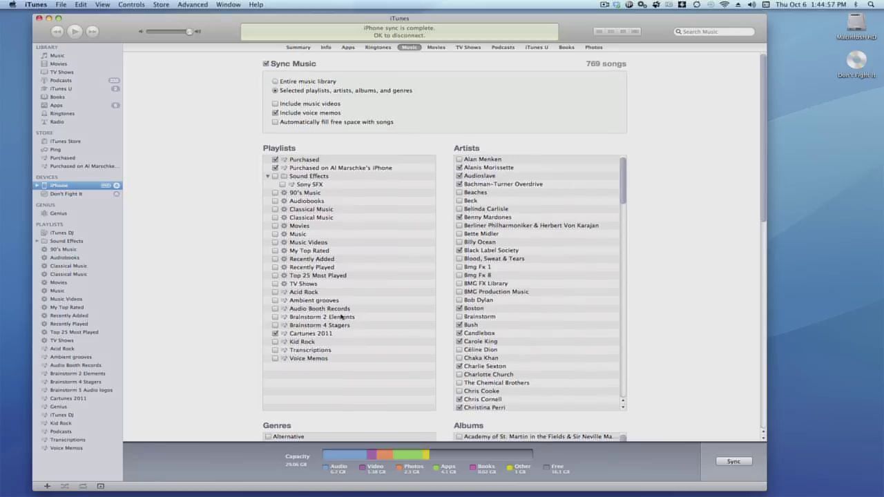
scroll(340, 316, down, 5)
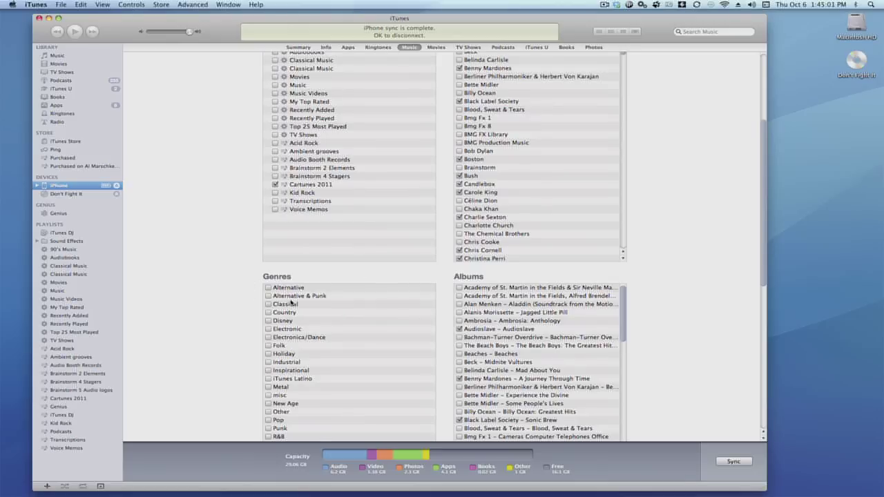
scroll(456, 280, up, 1)
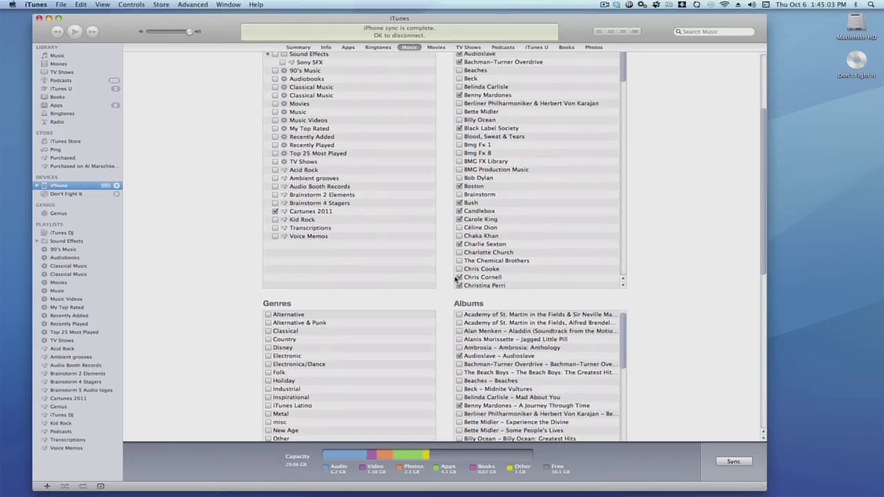
scroll(527, 283, up, 3)
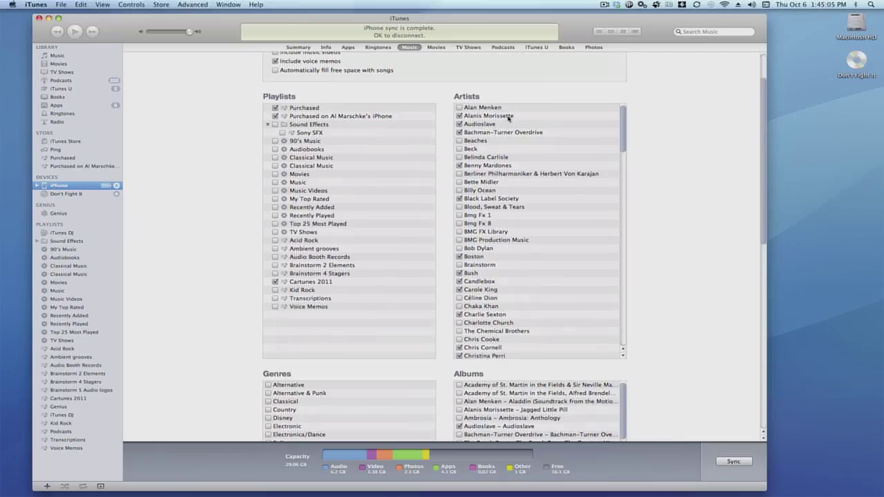
scroll(498, 291, down, 5)
scroll(493, 381, down, 5)
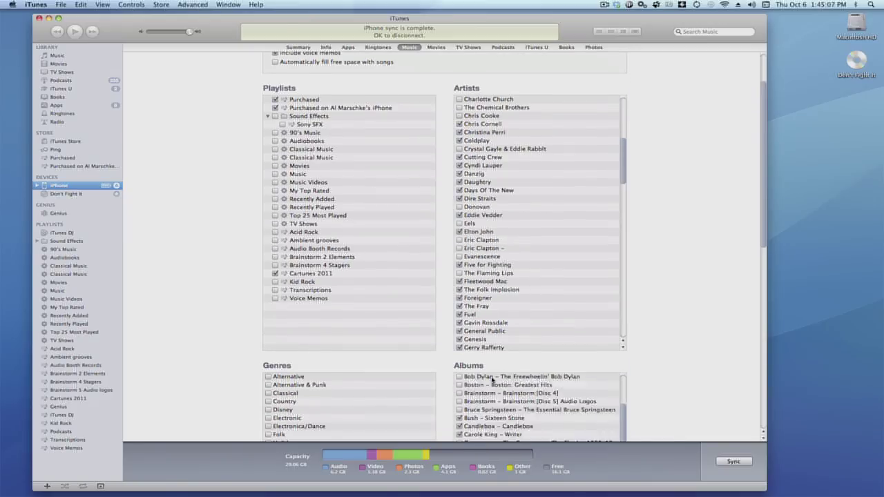
scroll(592, 373, down, 10)
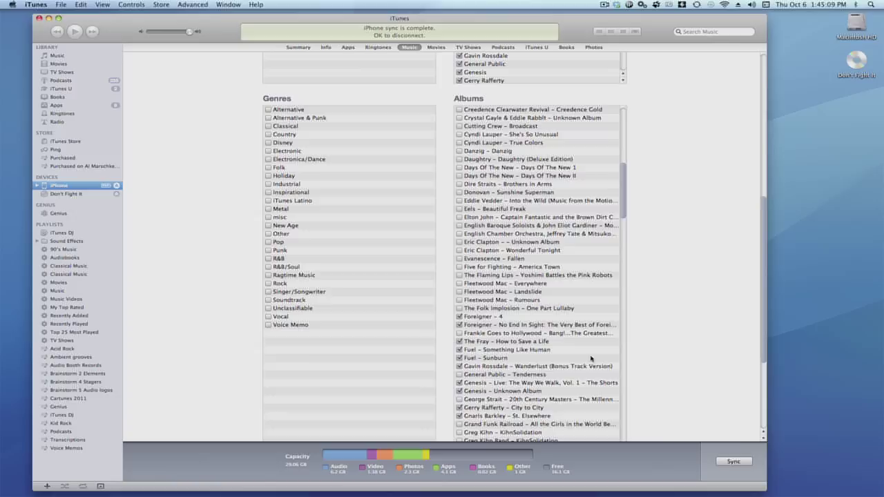
scroll(493, 352, down, 5)
scroll(494, 353, down, 5)
scroll(490, 311, up, 15)
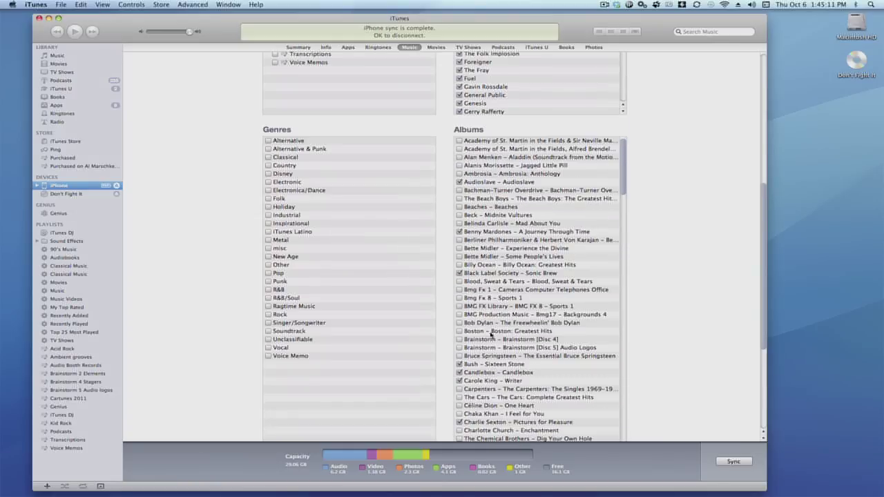
scroll(487, 263, up, 15)
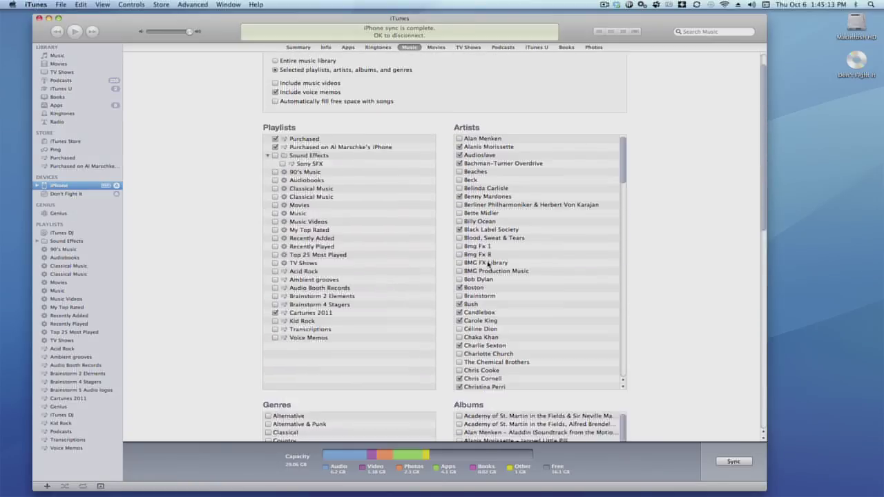
scroll(487, 263, down, 15)
scroll(486, 313, down, 5)
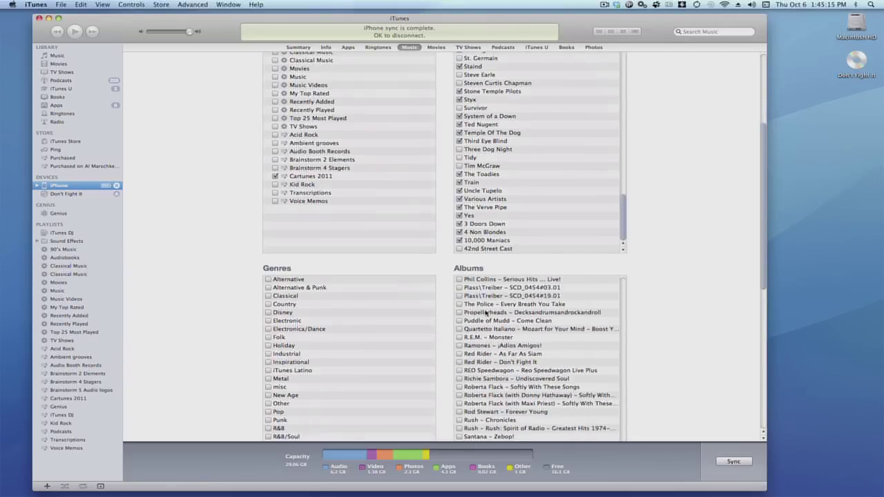
scroll(485, 313, down, 10)
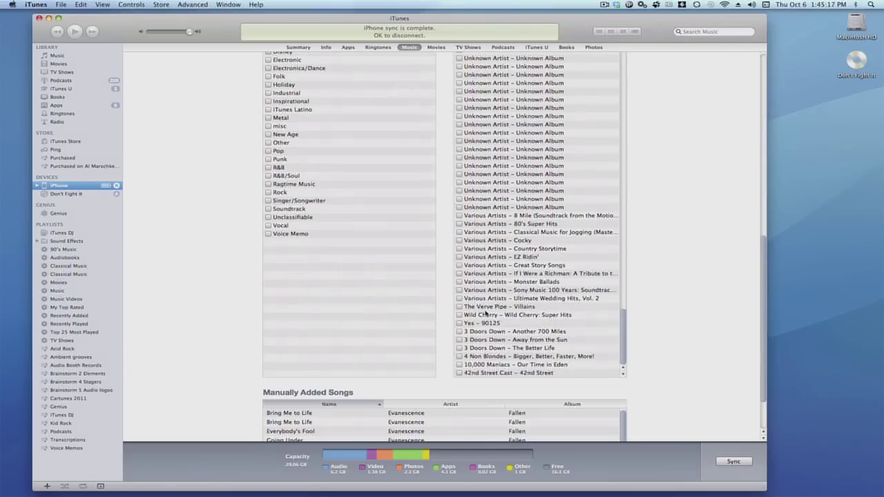
scroll(486, 312, up, 10)
scroll(696, 249, up, 10)
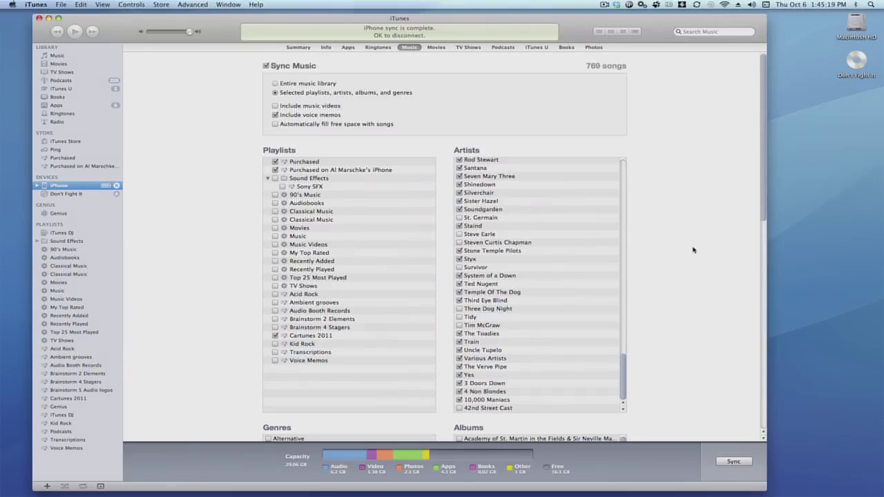
scroll(484, 212, up, 10)
scroll(483, 218, down, 3)
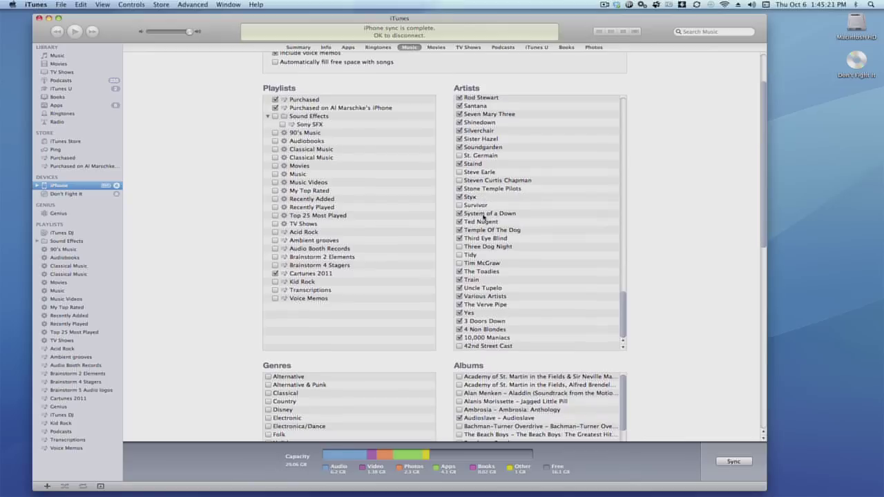
scroll(482, 216, up, 10)
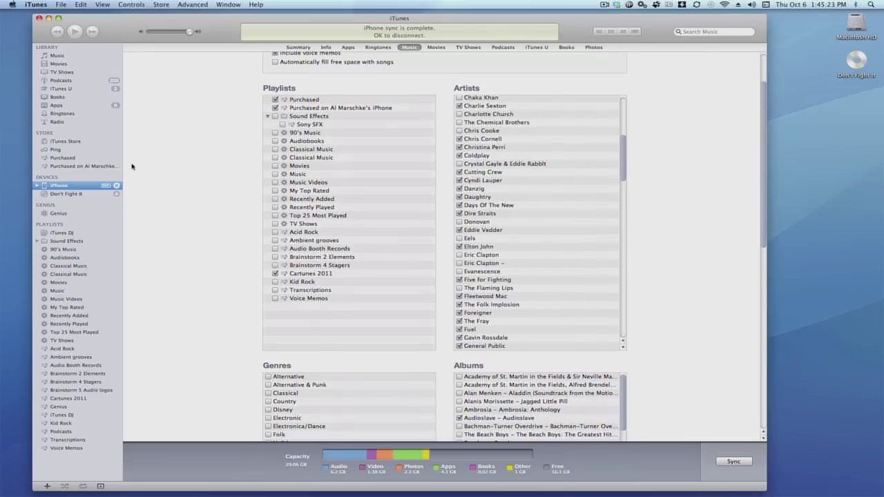
Show the track list of the Don't Fight It CD
click(66, 194)
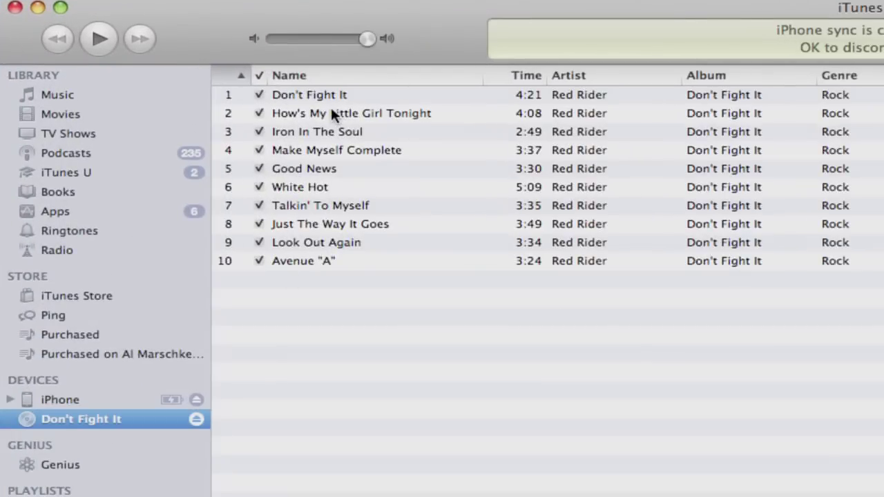
Uncheck the CD's first five tracks, from Don't Fight It to Good News, and select White Hot
click(263, 95)
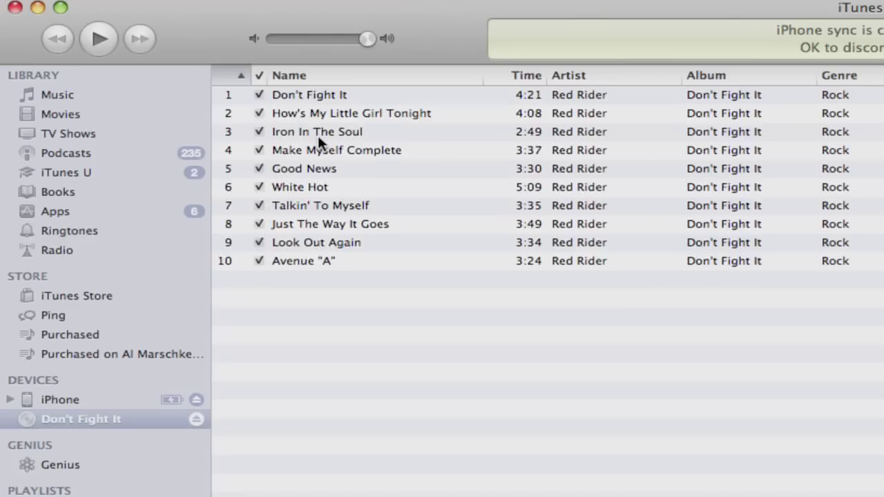
click(259, 95)
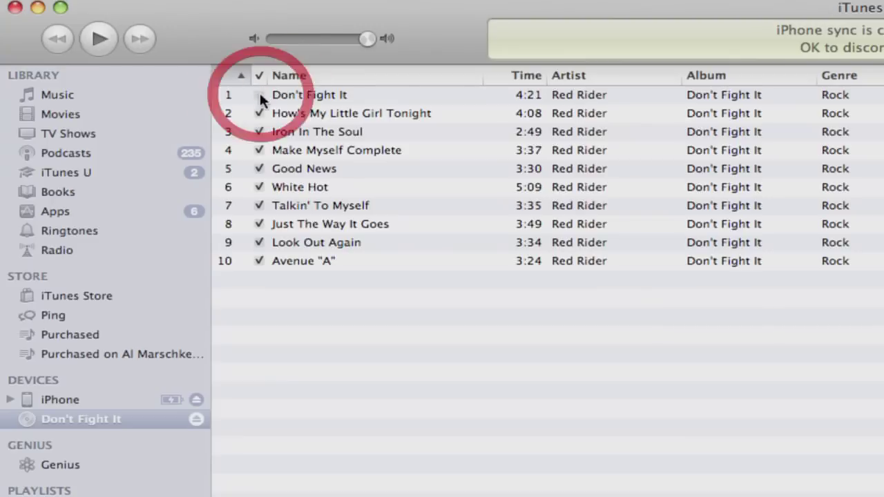
click(260, 114)
click(260, 129)
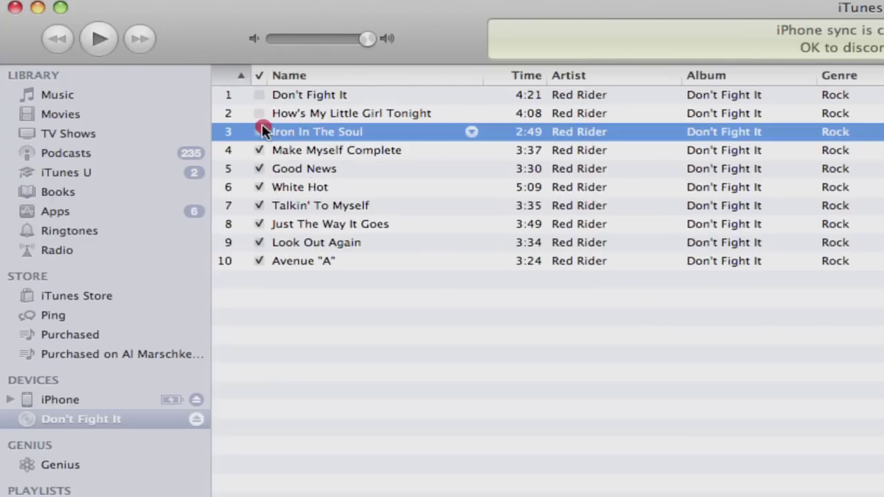
click(259, 150)
click(260, 168)
click(286, 185)
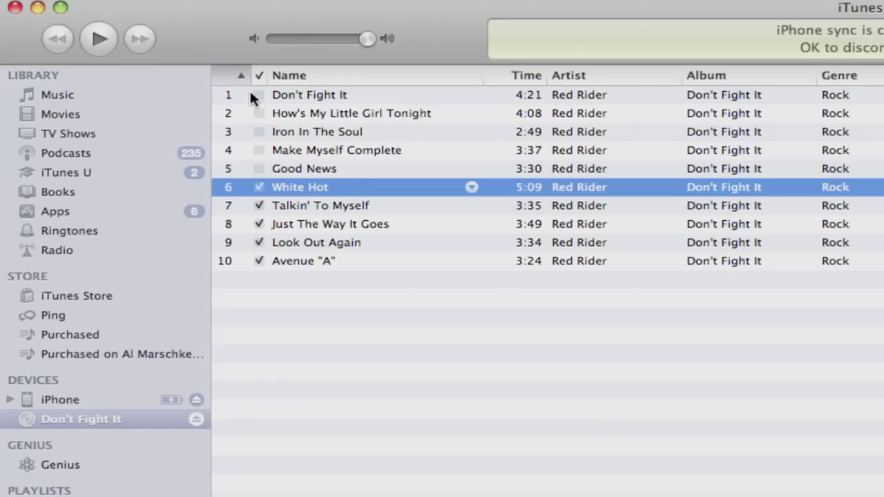
Check the CD's first five tracks again and pause the playback of Iron In The Soul
click(262, 134)
click(259, 169)
click(257, 149)
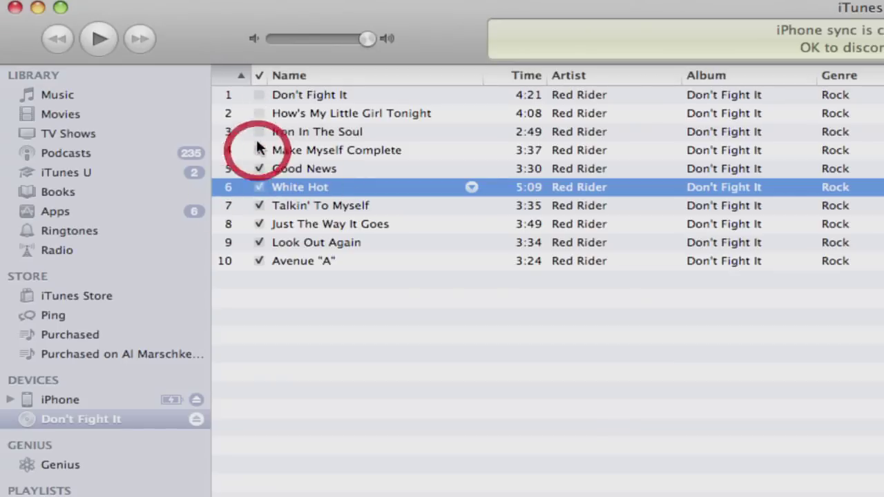
click(257, 132)
click(255, 114)
click(260, 95)
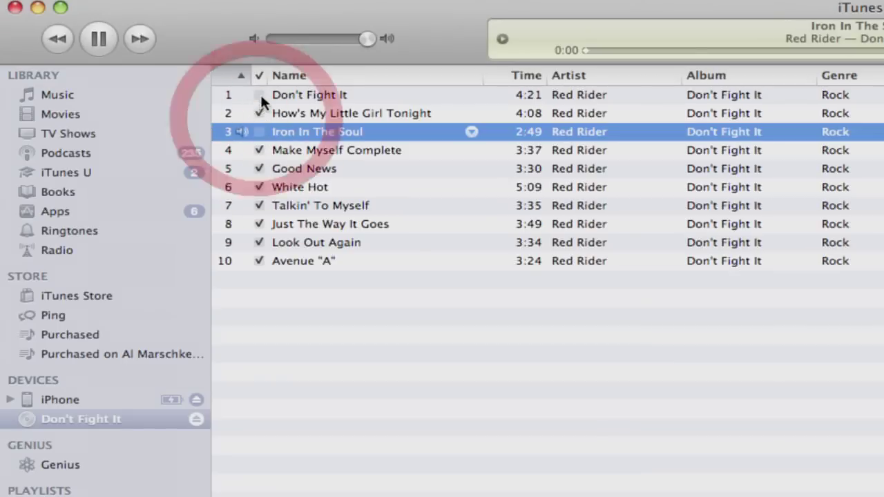
click(260, 131)
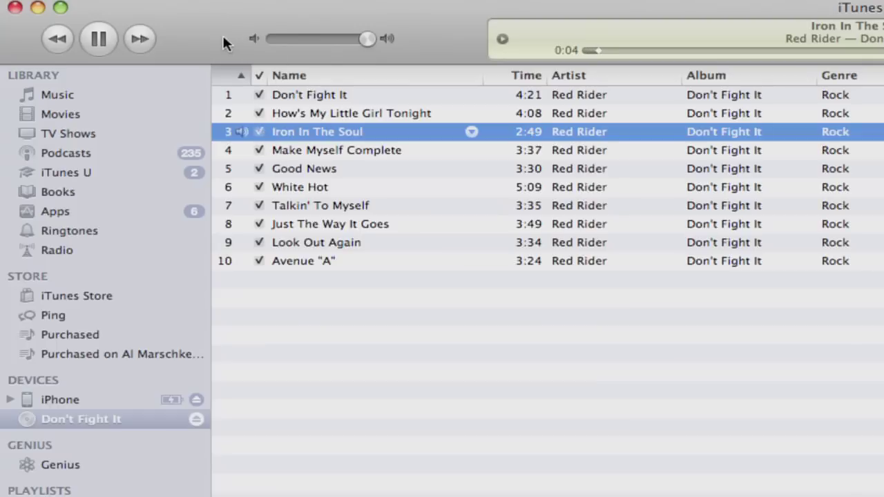
click(101, 35)
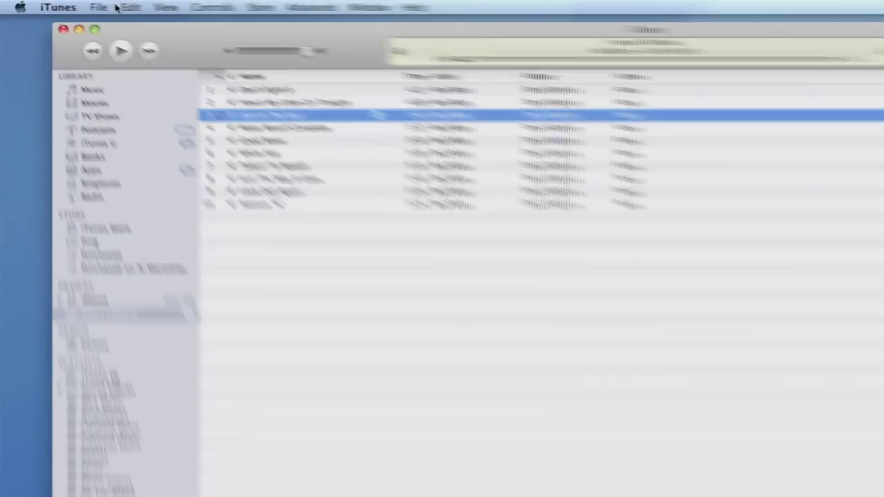
click(61, 5)
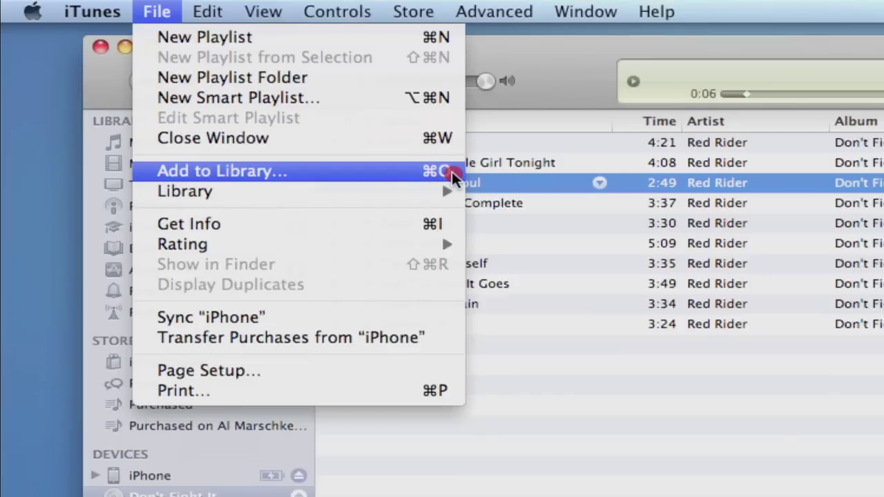
click(869, 464)
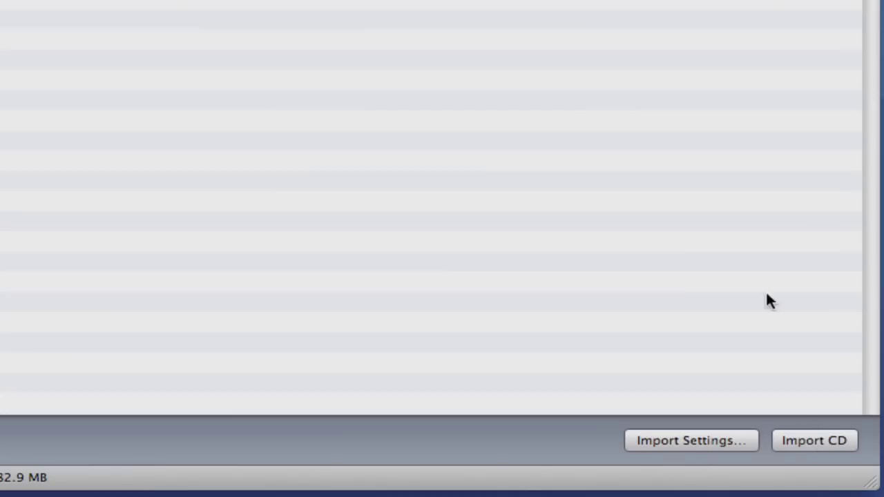
Start importing the checked tracks of the Don't Fight It CD into the library
click(812, 440)
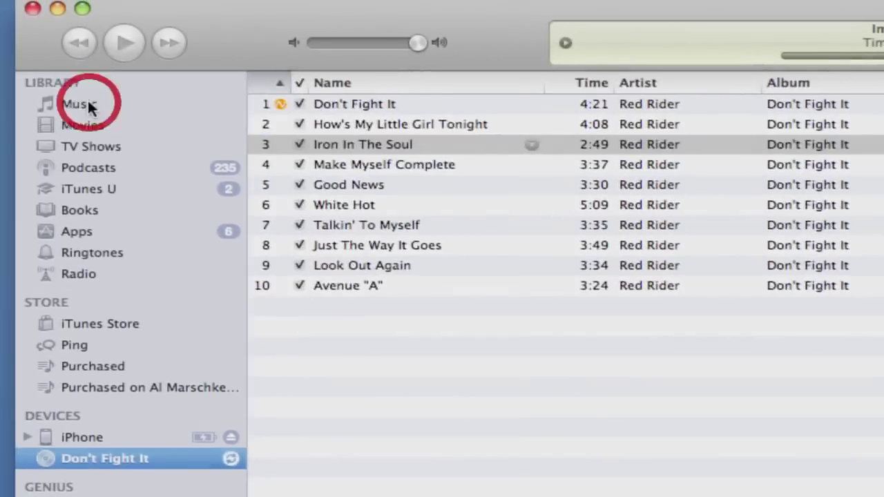
Search the music library for "red rider"
click(88, 103)
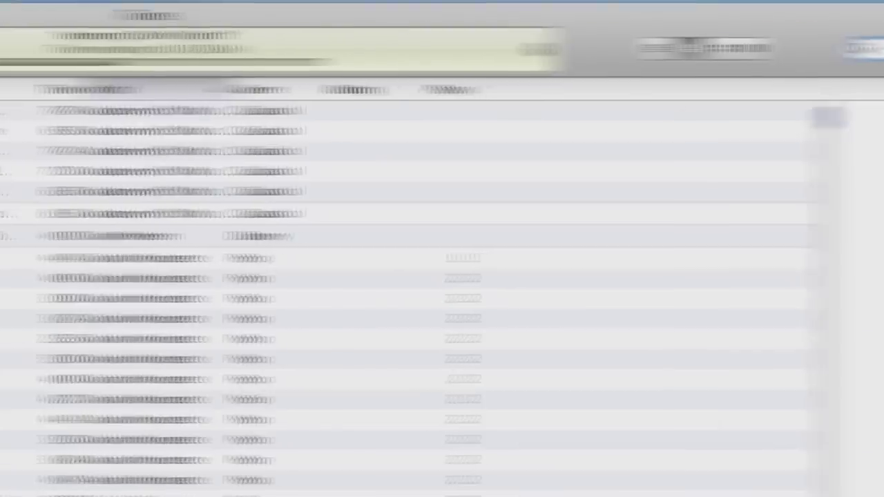
click(883, 39)
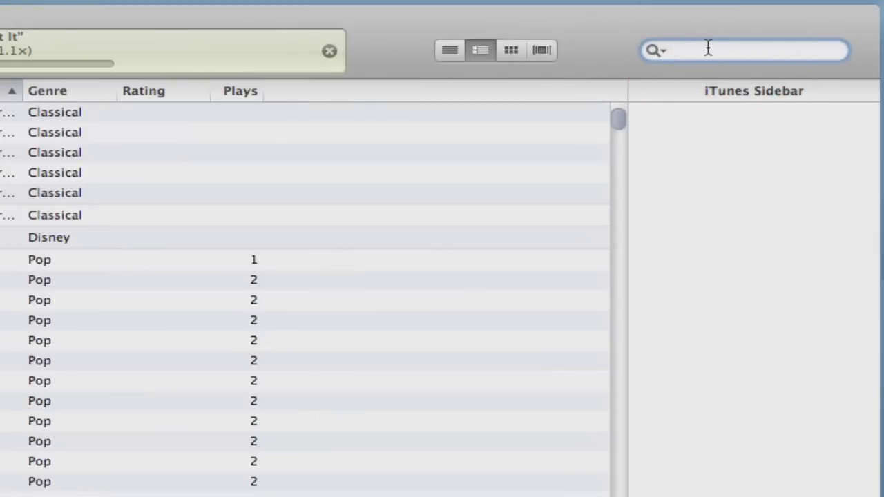
text(red)
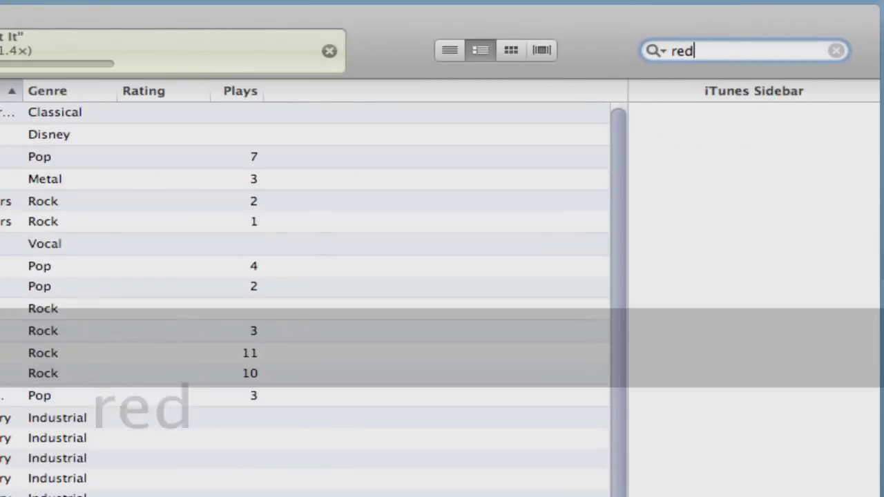
text( ri)
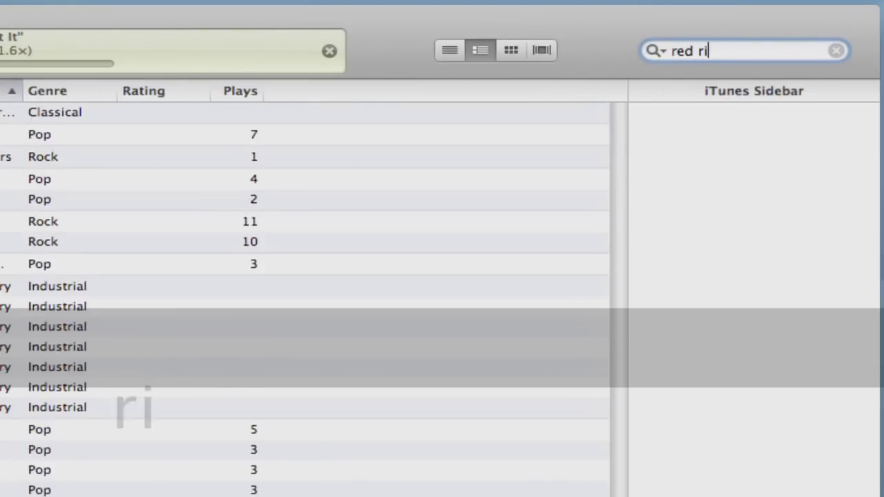
text(der)
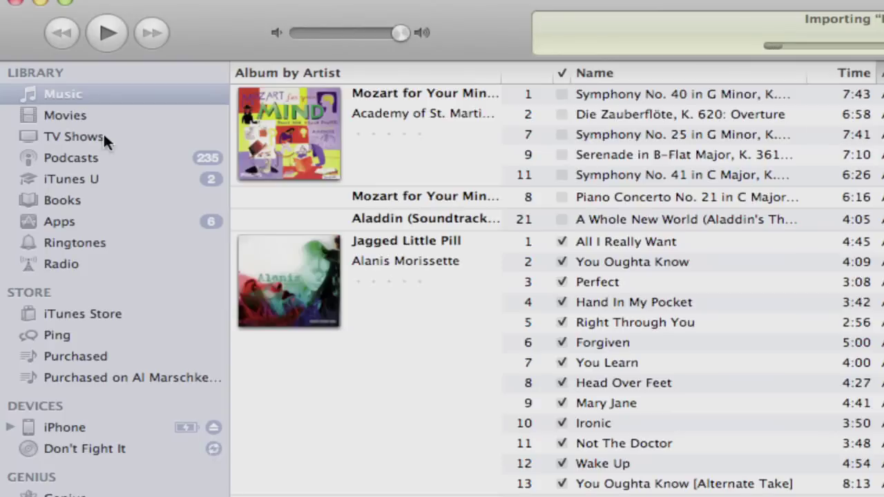
Return to the Don't Fight It CD's track list and open the Advanced preferences showing the iTunes Media folder location
click(71, 445)
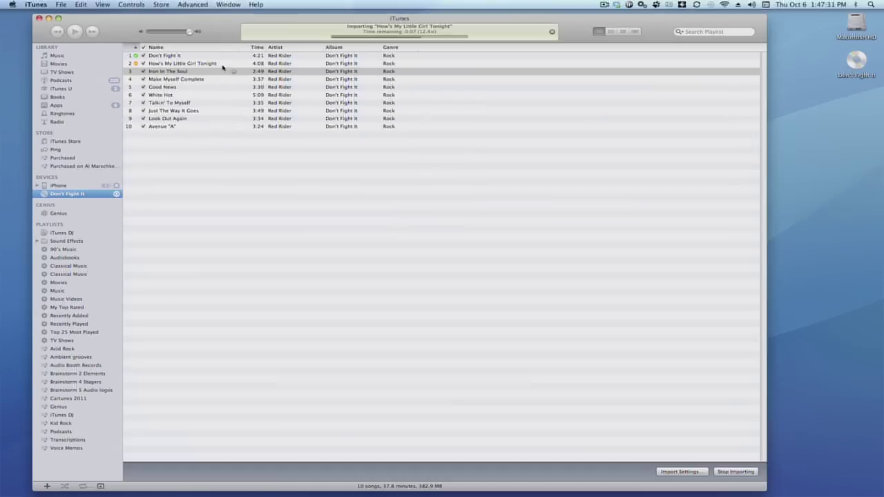
click(60, 5)
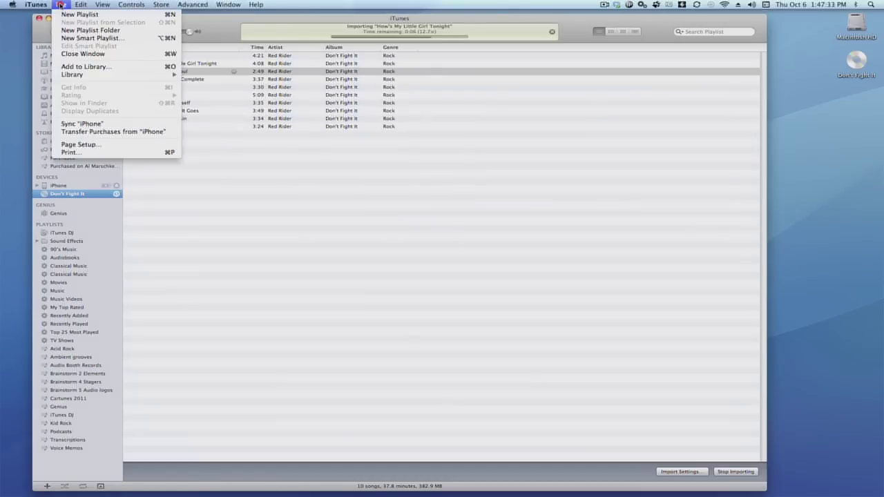
mouse_move(38, 7)
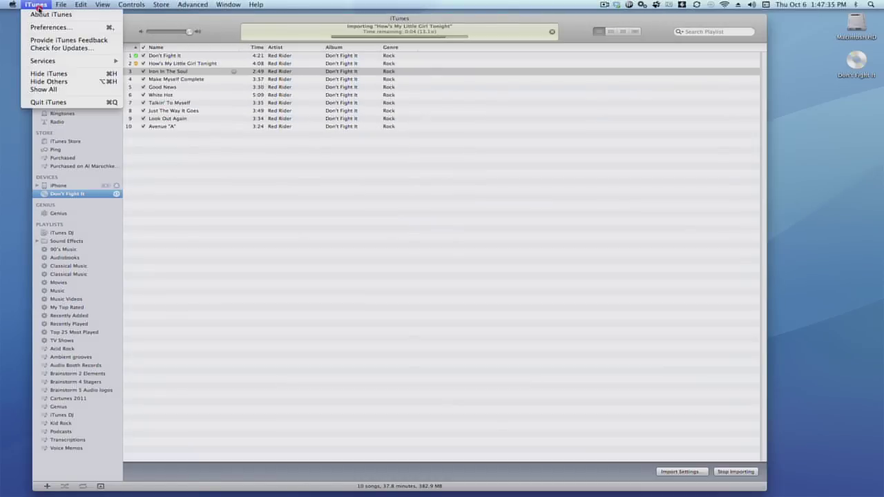
click(42, 27)
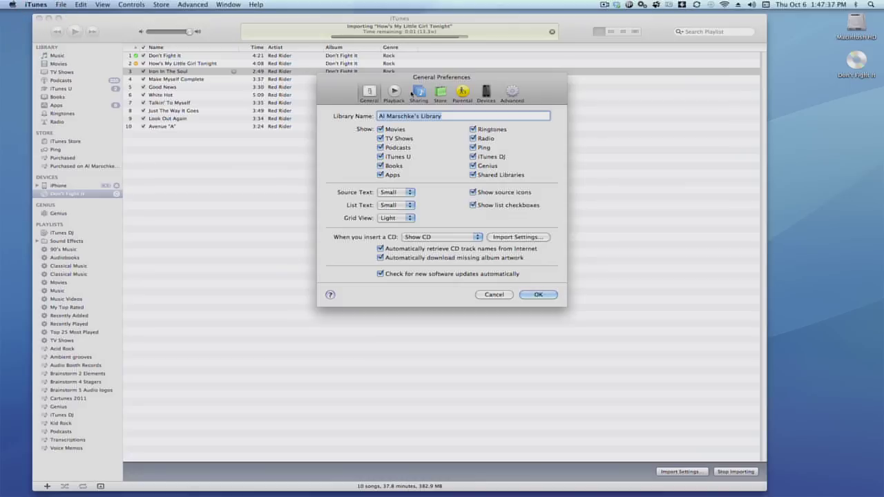
click(513, 92)
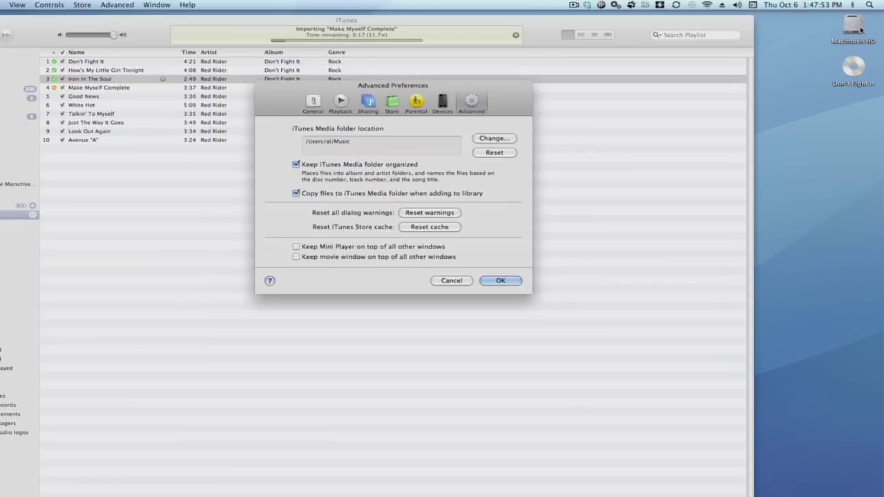
Switch to Finder by opening Macintosh HD and open the Music folder inside the home folder
double_click(857, 25)
drag(461, 47, 402, 46)
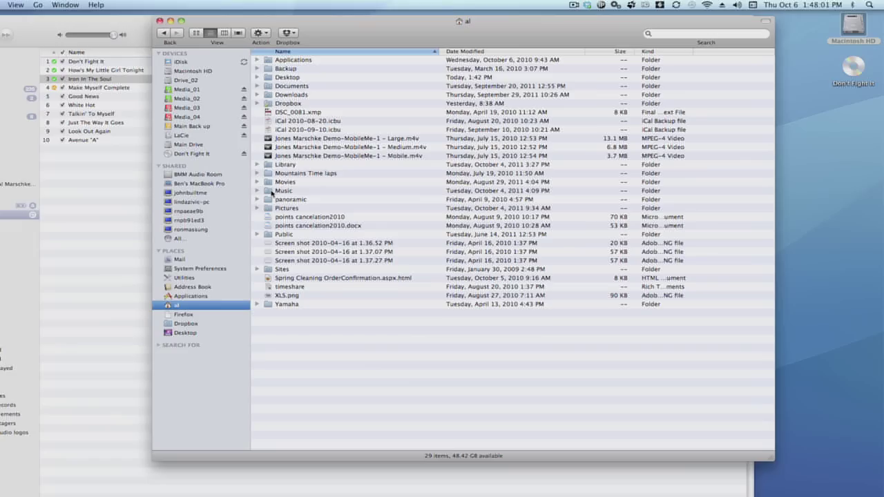
double_click(271, 191)
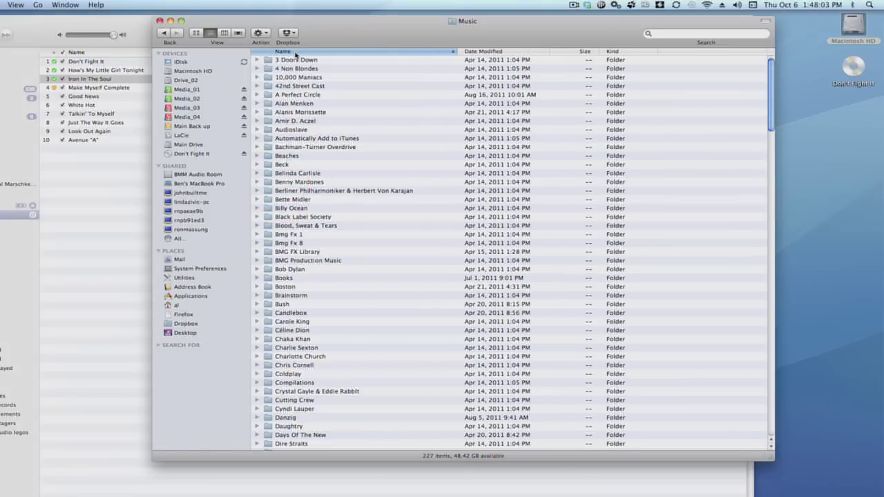
Collapse the expanded iTunes and The Outfield folders in the Music folder's list
scroll(287, 397, down, 10)
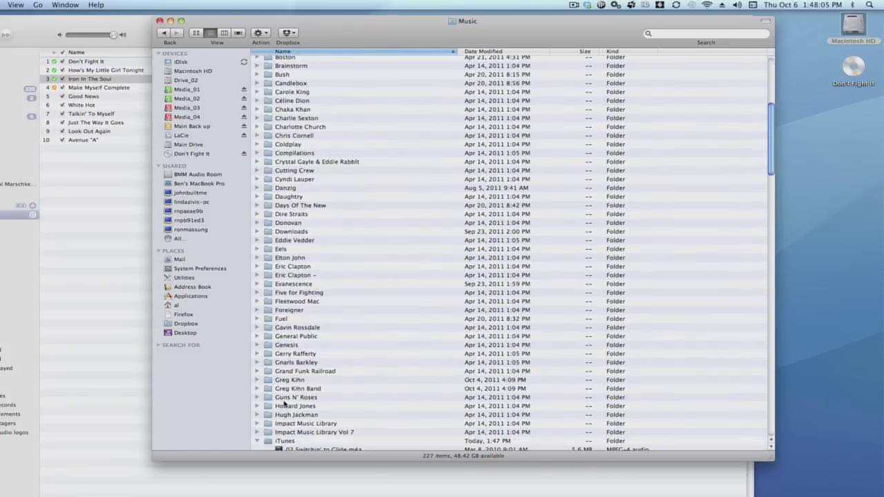
scroll(284, 404, down, 9)
click(258, 232)
click(258, 232)
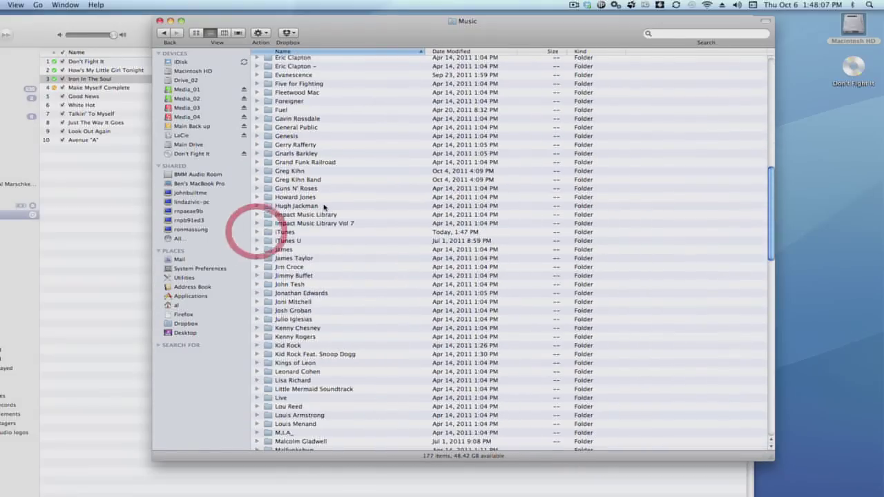
scroll(321, 197, up, 10)
scroll(321, 208, down, 20)
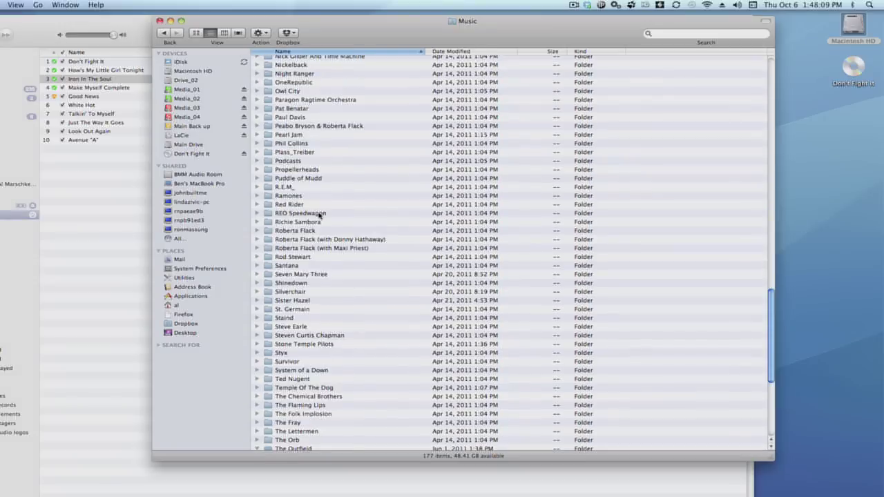
click(257, 239)
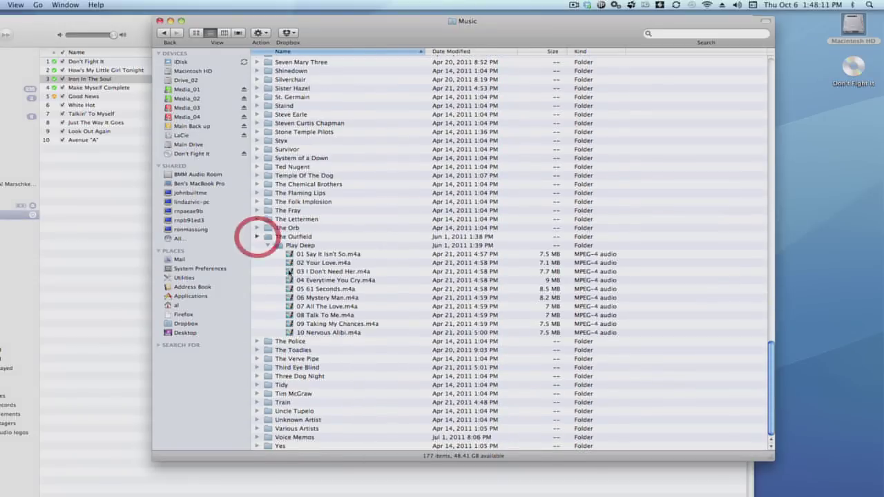
Expand the iTunes folder, examine its contents including iTunes Media and Album Artwork, and collapse it again
scroll(297, 275, up, 20)
scroll(290, 274, up, 7)
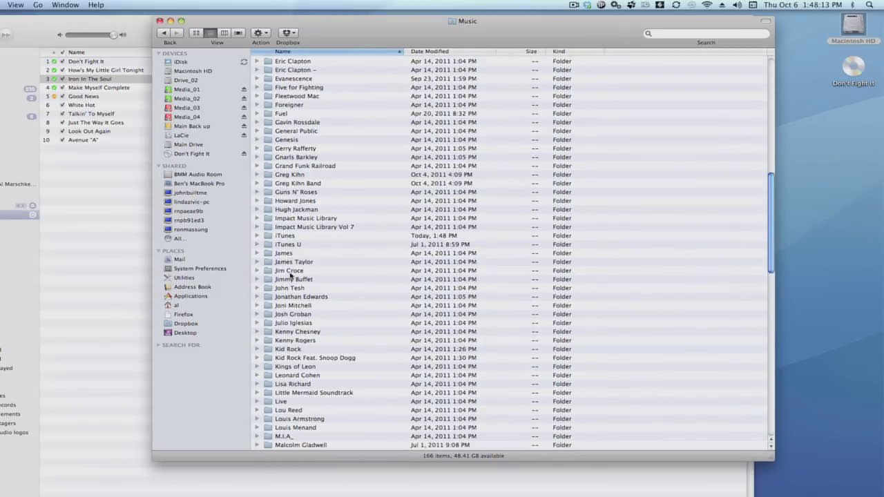
key(i)
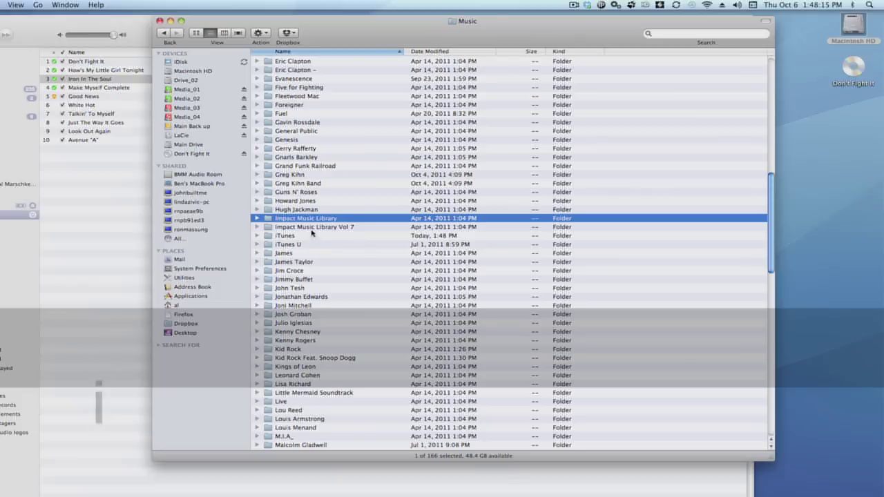
click(293, 237)
click(255, 236)
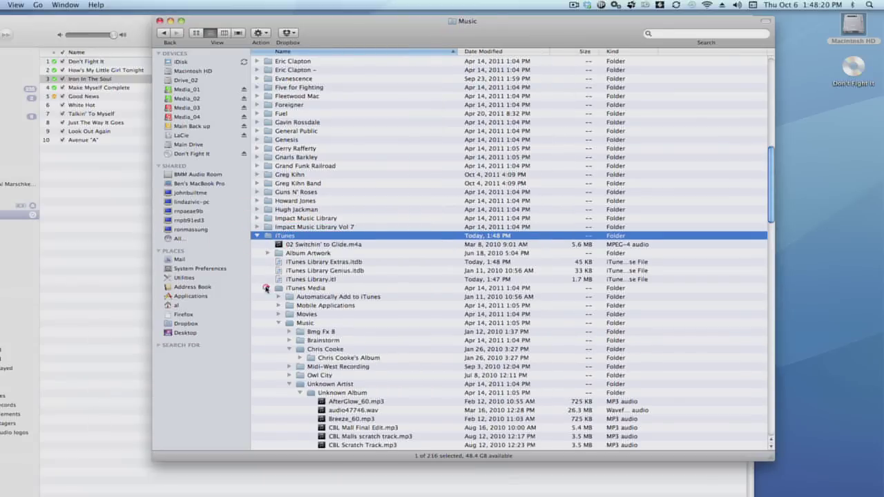
click(266, 288)
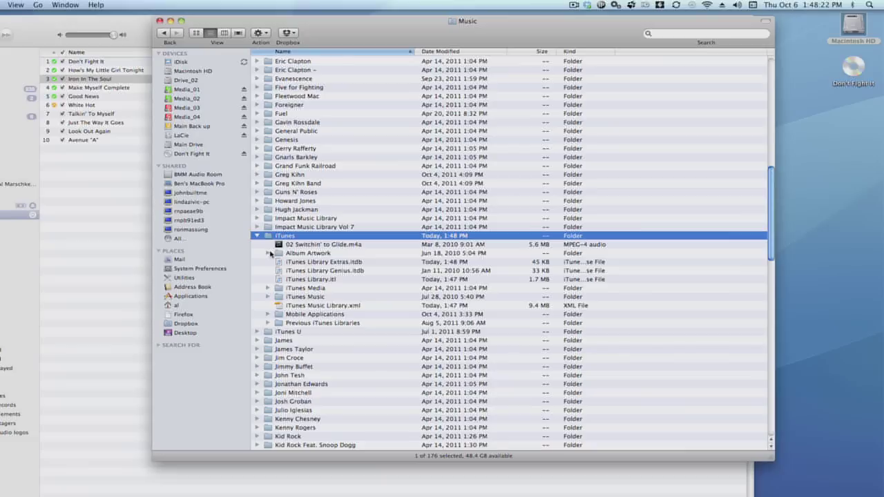
click(269, 254)
click(269, 254)
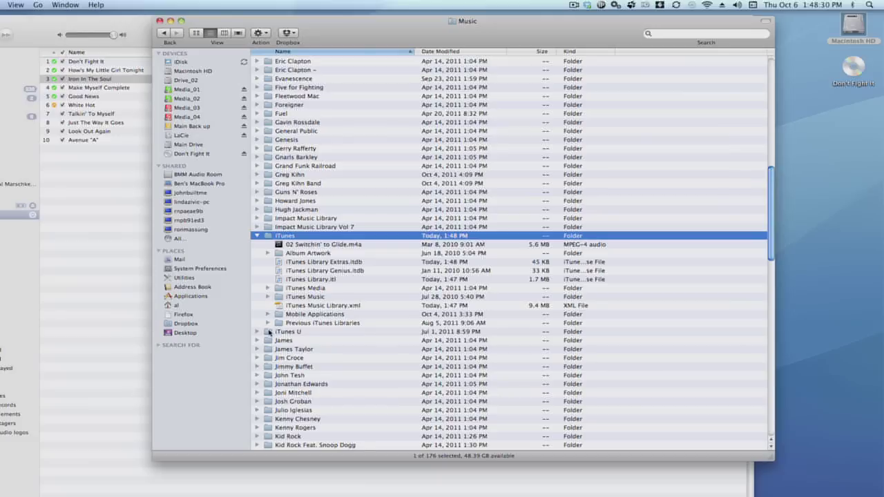
click(258, 235)
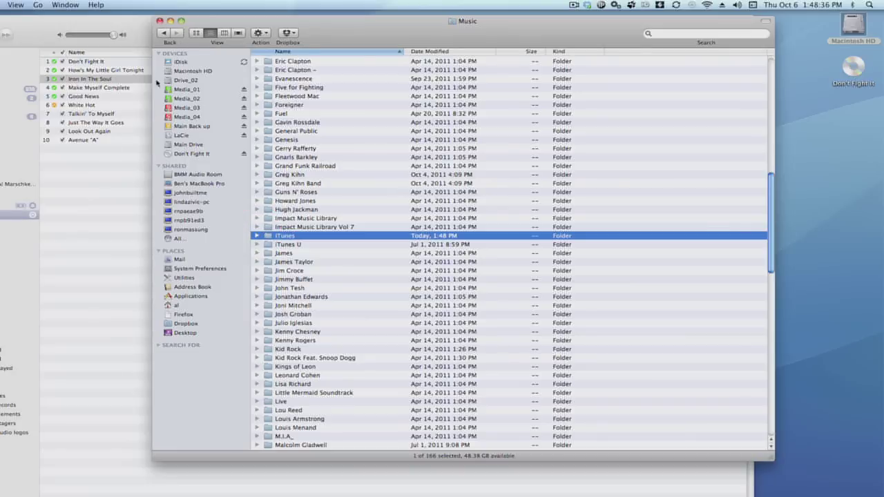
Move the Music window aside to check the iTunes Media folder location, and look through the artist folders
drag(230, 18, 248, 290)
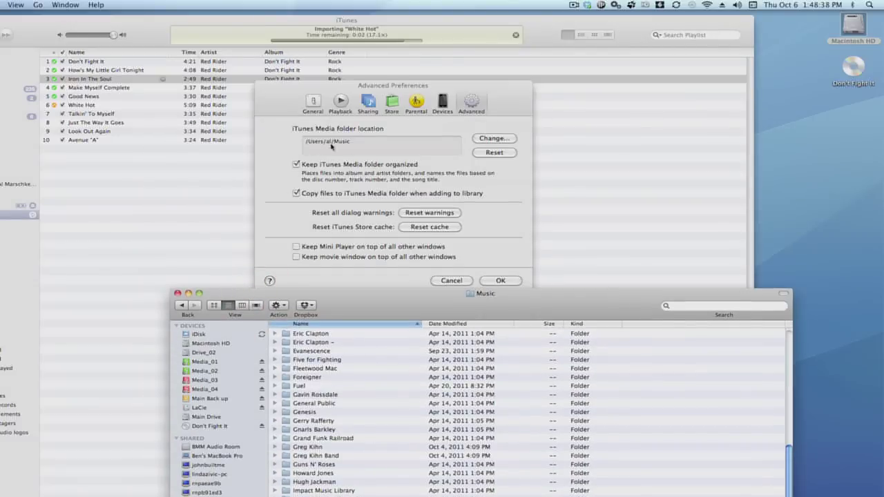
drag(355, 296, 259, 44)
scroll(257, 239, up, 15)
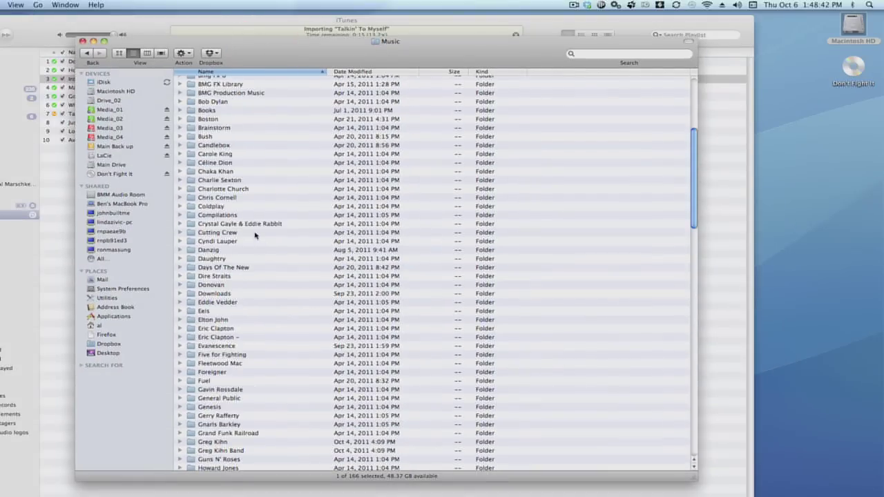
scroll(235, 242, down, 10)
scroll(223, 243, down, 10)
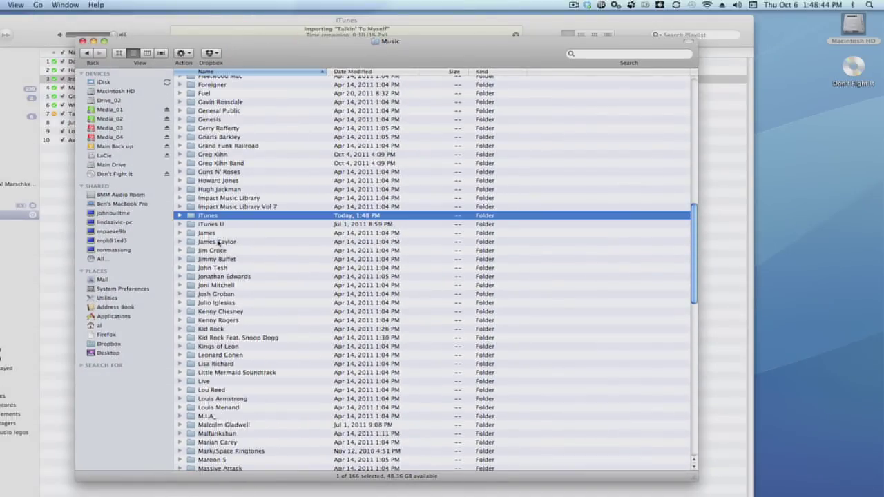
scroll(201, 197, up, 3)
scroll(200, 197, up, 15)
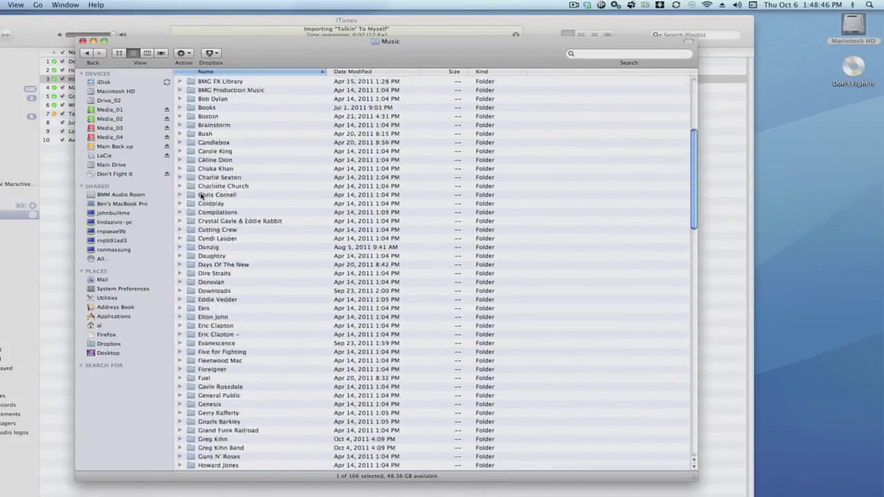
scroll(200, 196, down, 15)
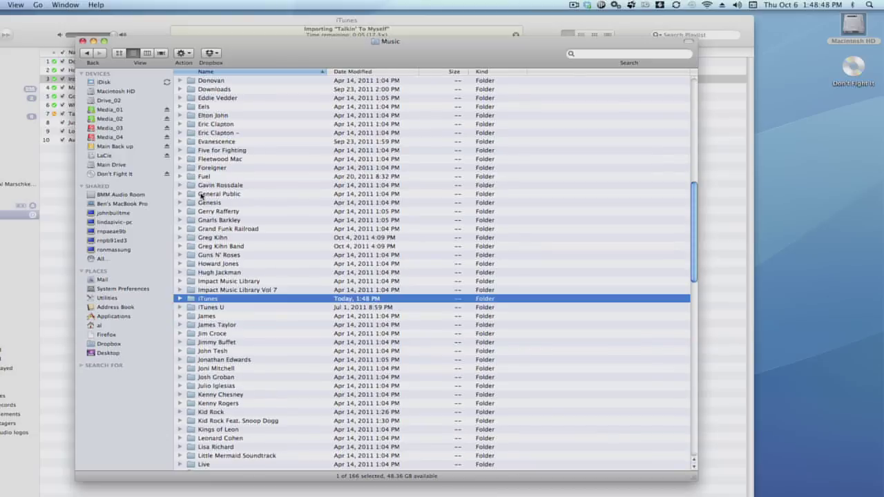
Open the Red Rider folder and expand its Don't Fight It album folder to view the imported tracks
key(r)
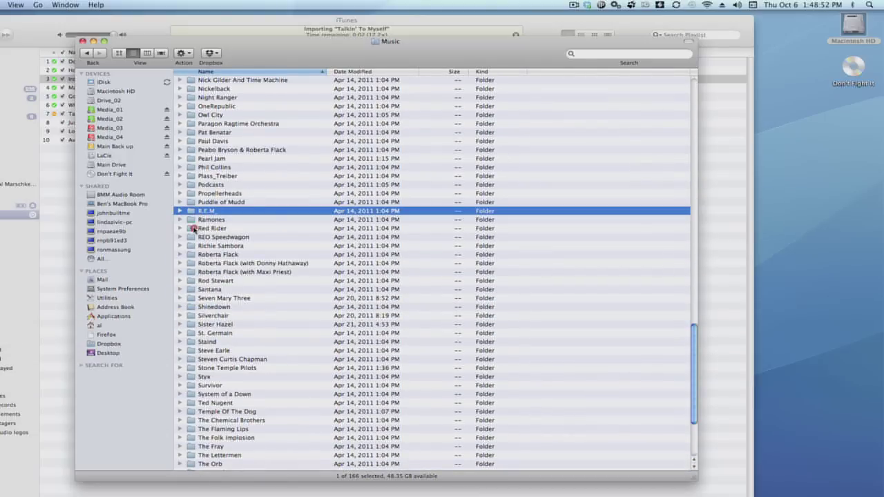
double_click(195, 229)
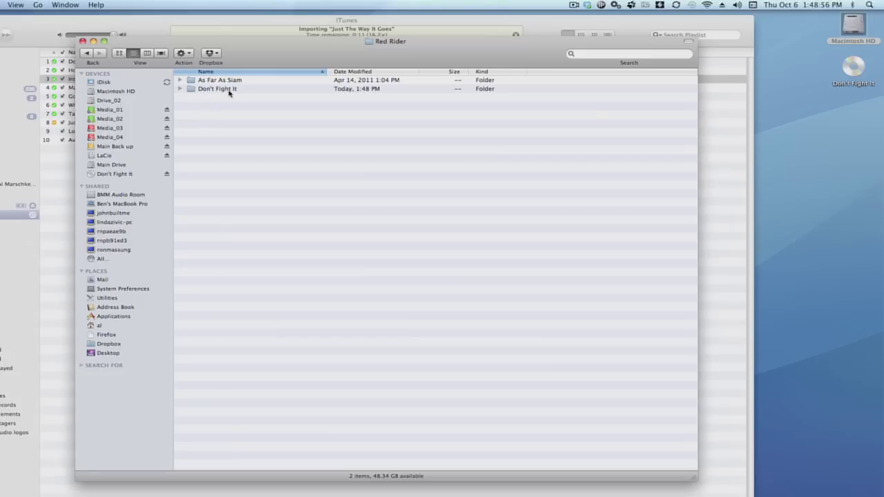
click(180, 88)
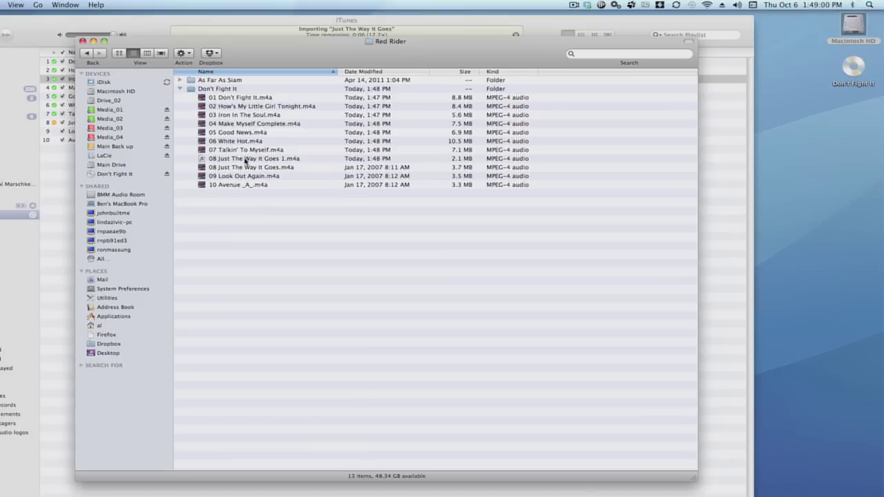
View the contents of As Far As Siam, collapse both album folders and go back to the Music folder
click(180, 81)
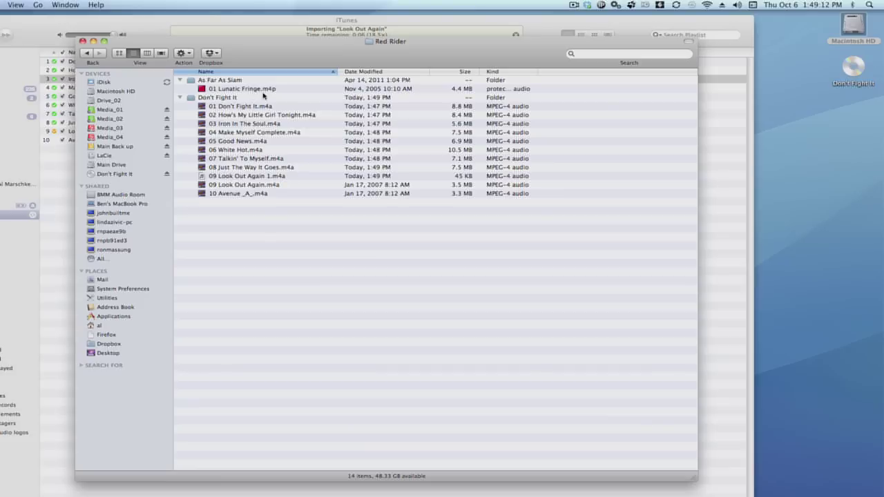
click(180, 81)
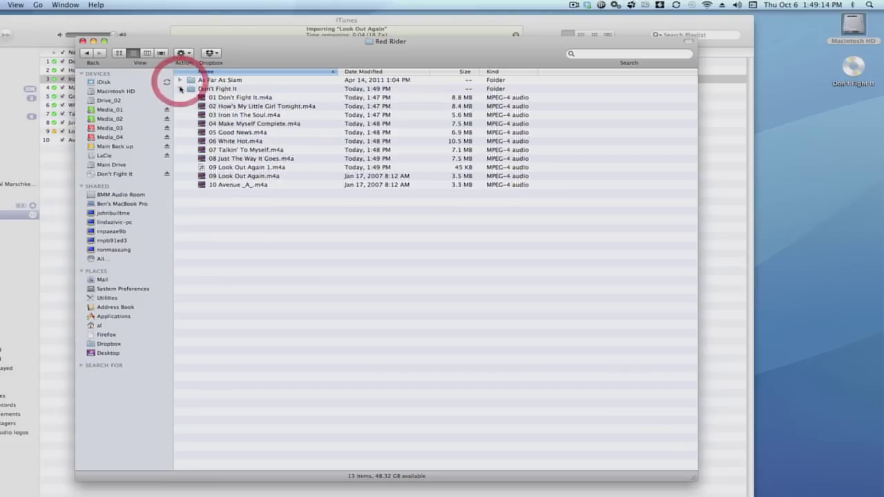
click(179, 89)
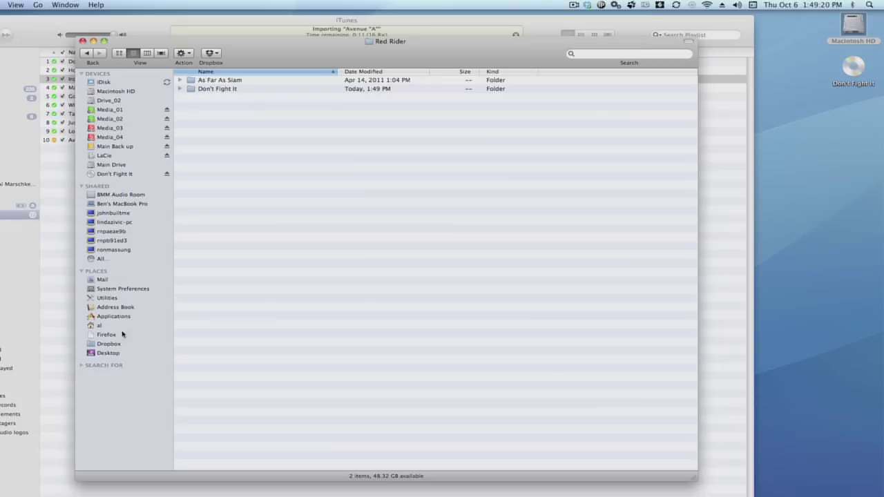
click(87, 54)
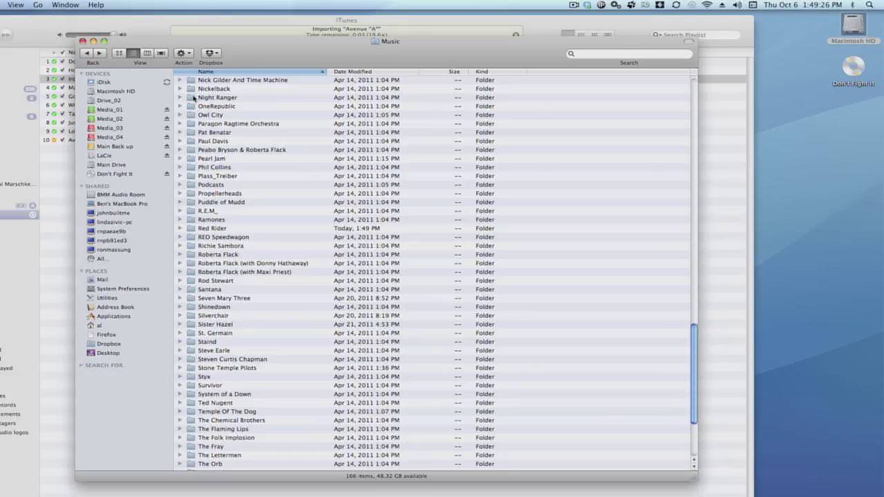
Add the home folder's Music folder to the Places shortcuts, open it from there, and reposition the shortcut below Firefox
click(90, 55)
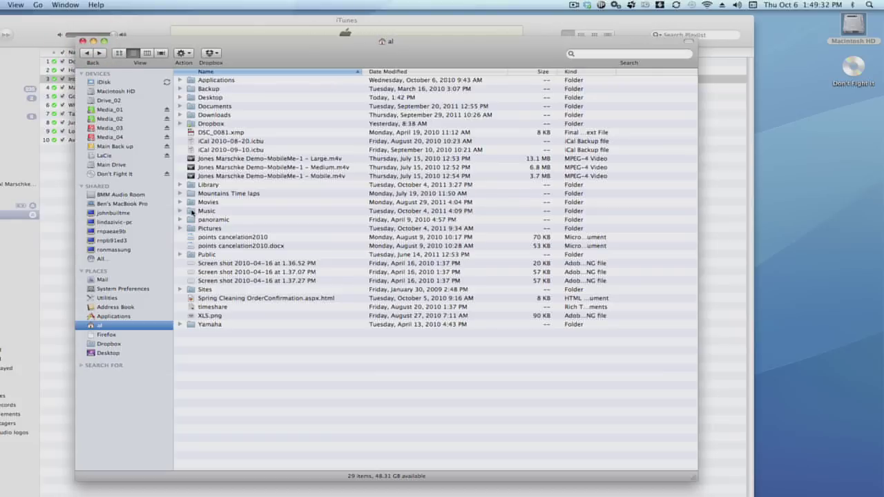
drag(192, 212, 97, 282)
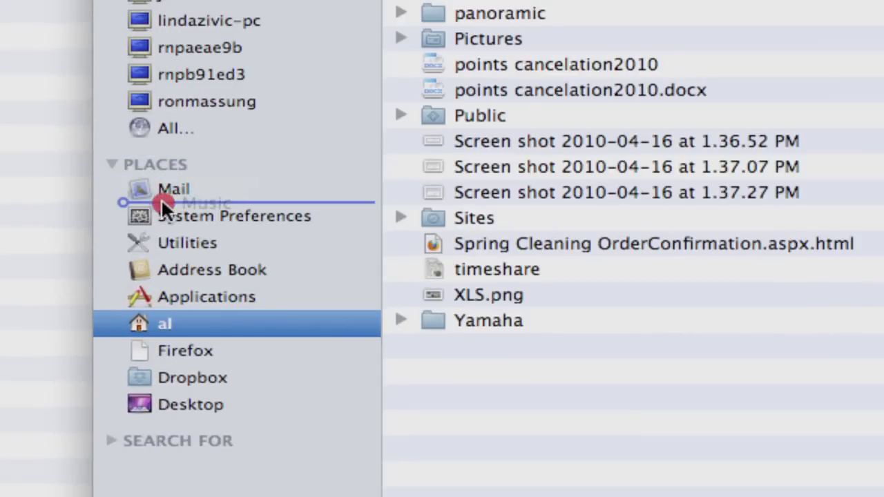
mouse_move(161, 198)
mouse_down()
mouse_move(156, 220)
mouse_move(153, 199)
mouse_up()
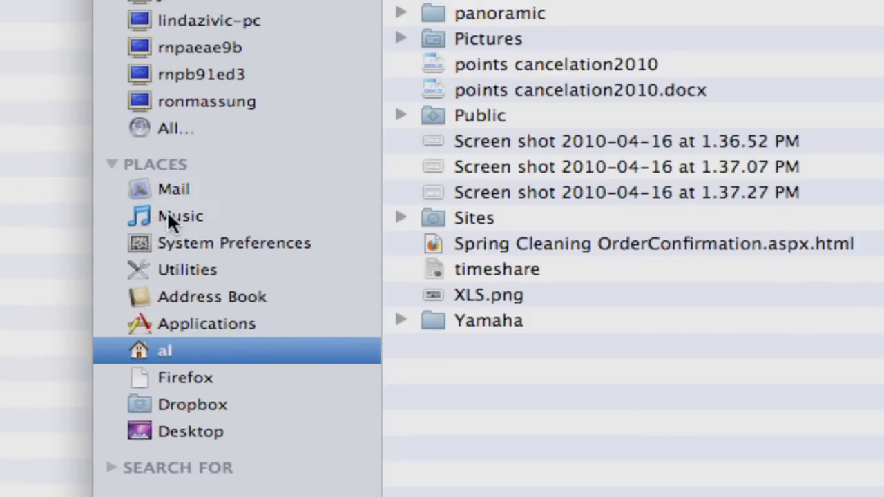
click(167, 211)
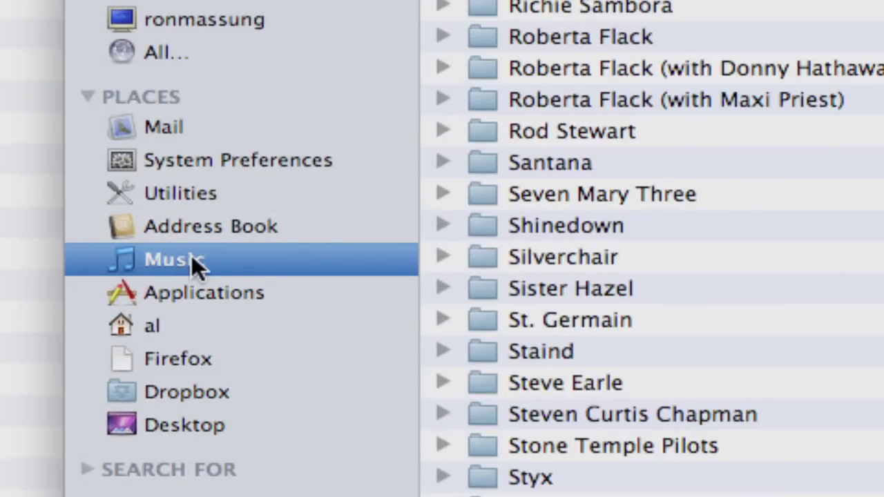
drag(191, 255, 199, 360)
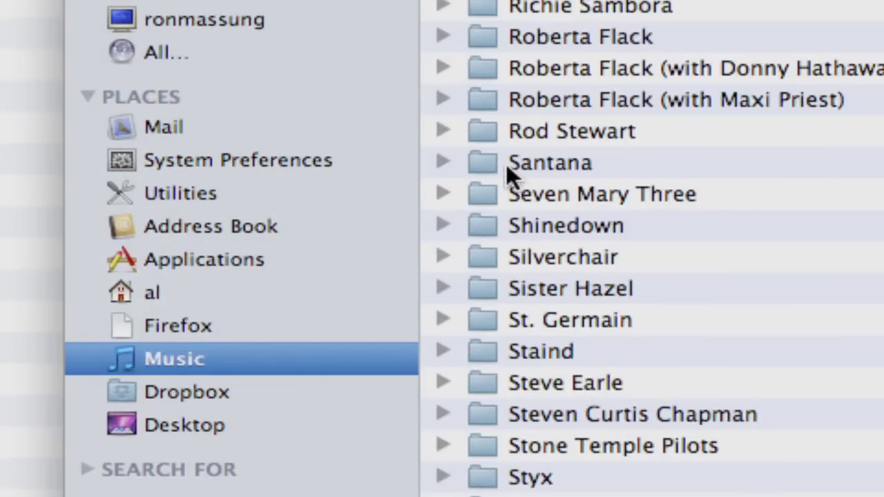
Remove the Music shortcut from the Finder sidebar and move System Preferences below Utilities under Places
drag(125, 351, 74, 370)
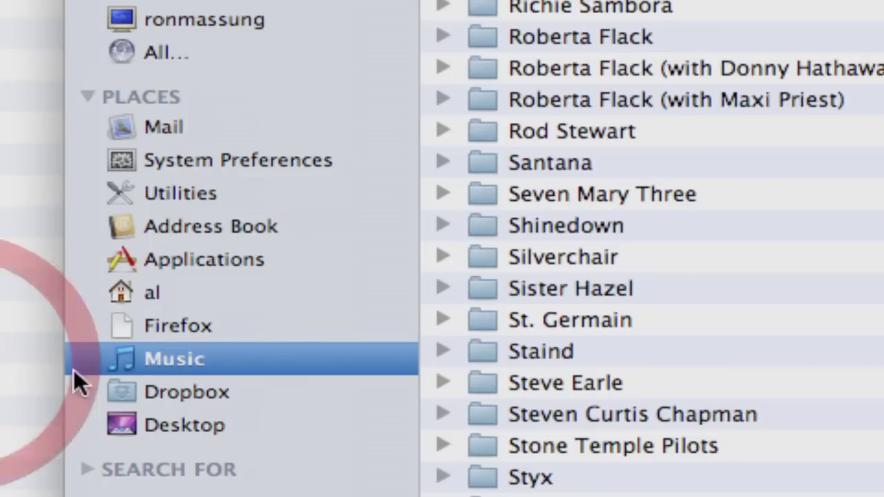
drag(130, 351, 380, 350)
right_click(131, 357)
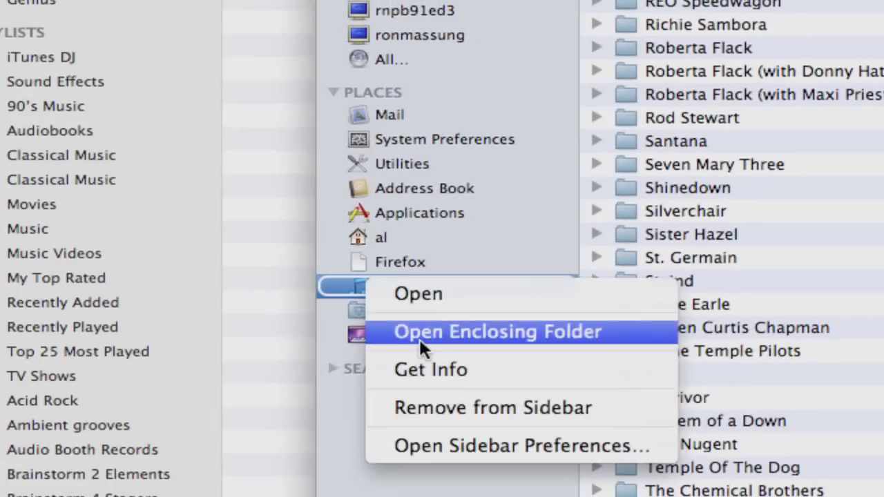
click(433, 407)
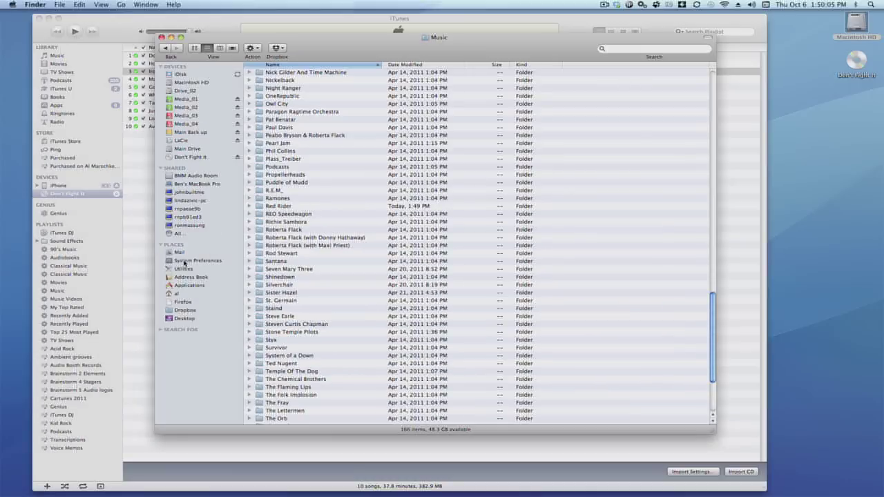
drag(184, 263, 186, 267)
Check the Mac OS X version in About This Mac and close its window
click(12, 5)
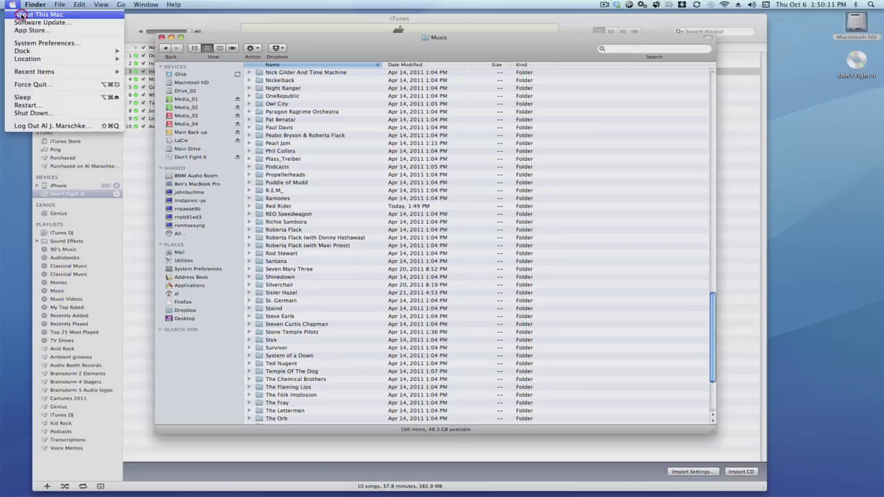
click(20, 14)
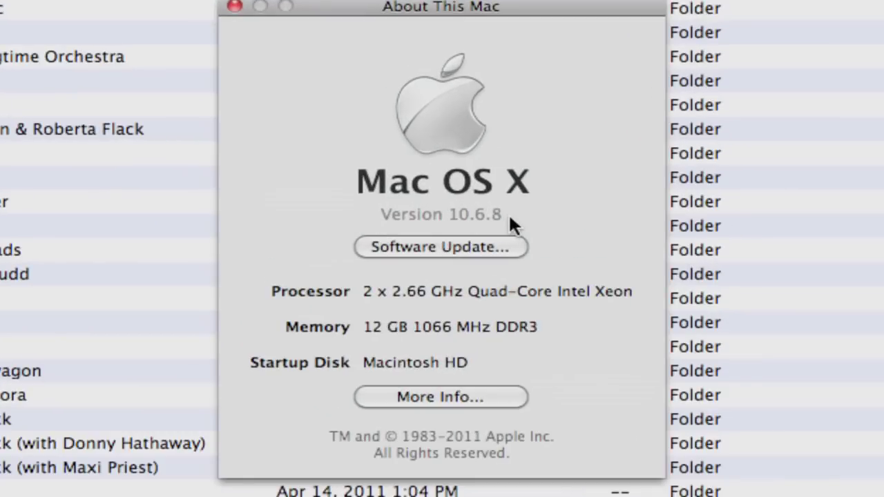
click(234, 7)
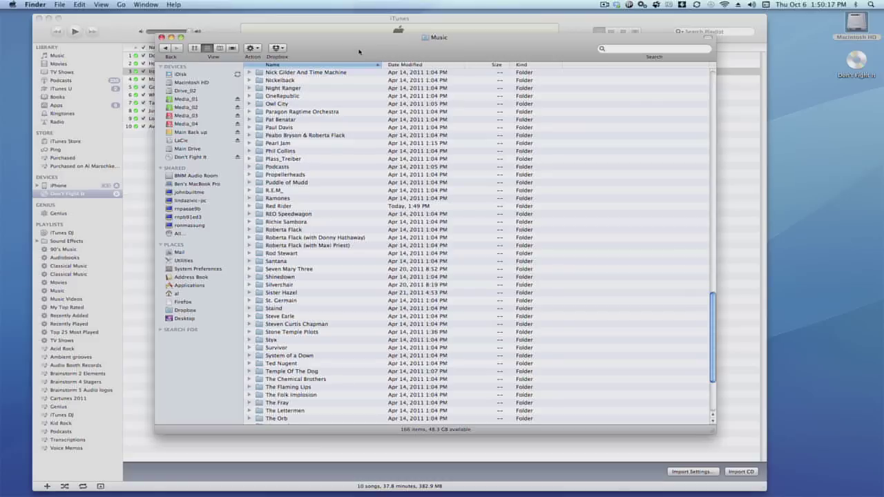
Return from the Music folder to the home folder, close the Finder window, and cancel the iTunes Advanced Preferences
click(358, 43)
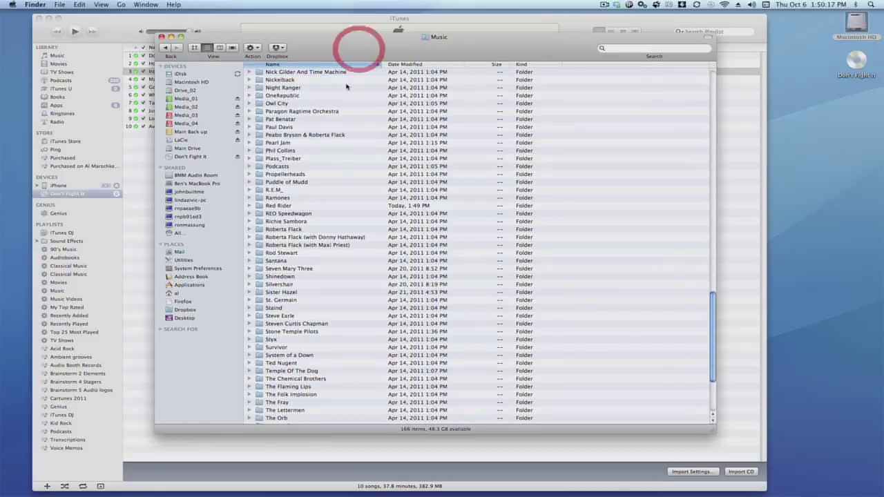
scroll(333, 168, up, 15)
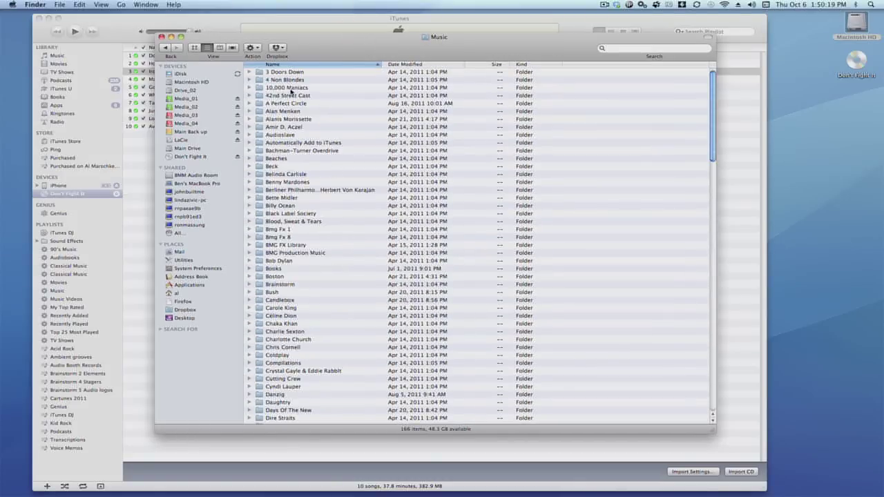
click(164, 47)
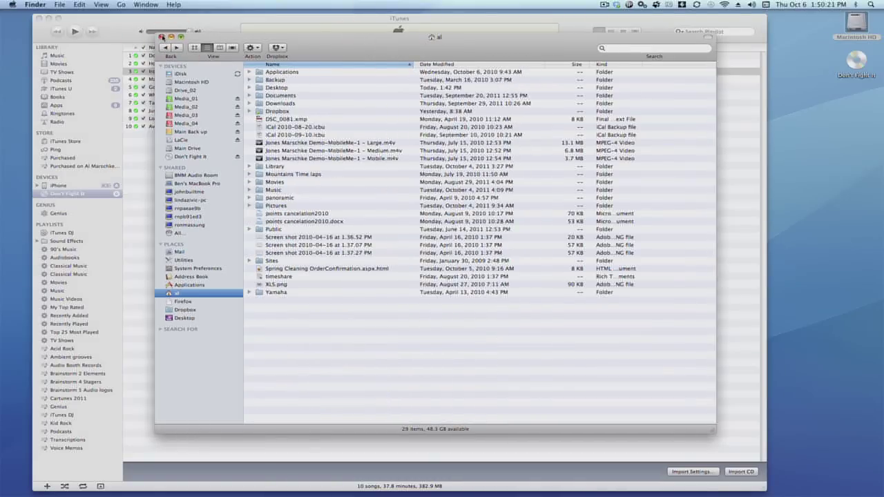
click(161, 36)
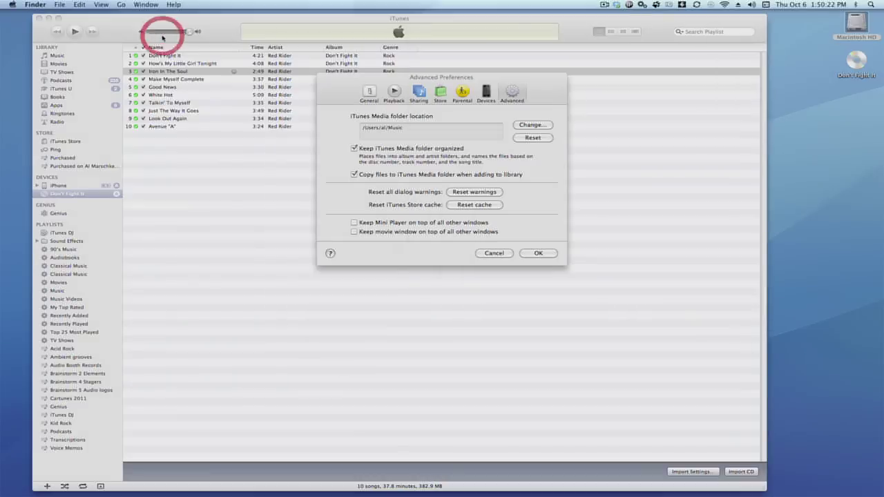
click(493, 254)
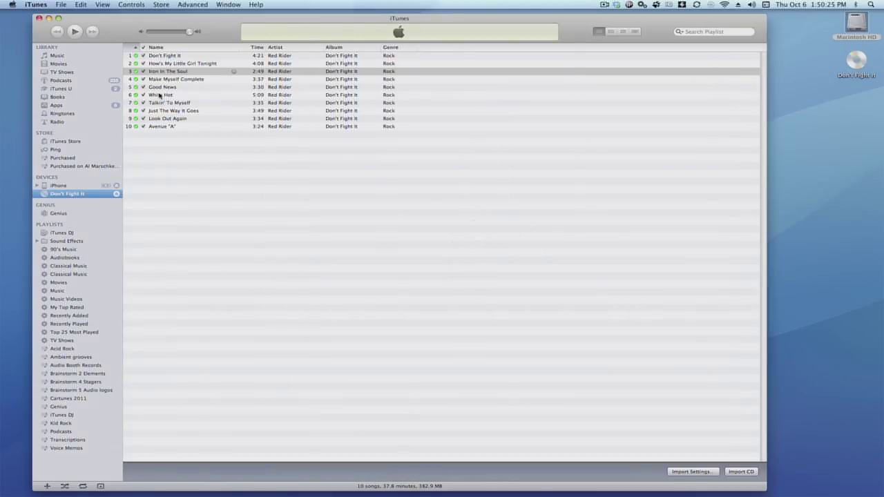
In the iPhone's music sync settings, make sure the artist Red Rider is selected and sync the iPhone
click(55, 186)
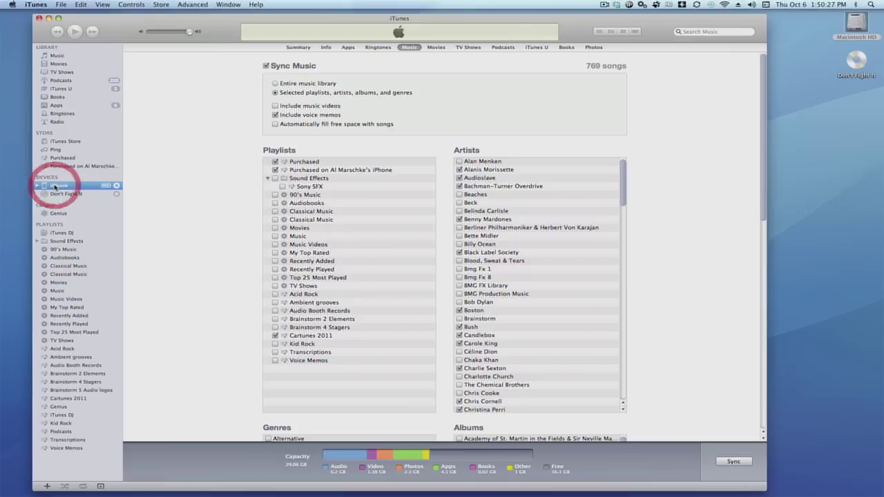
scroll(495, 316, down, 6)
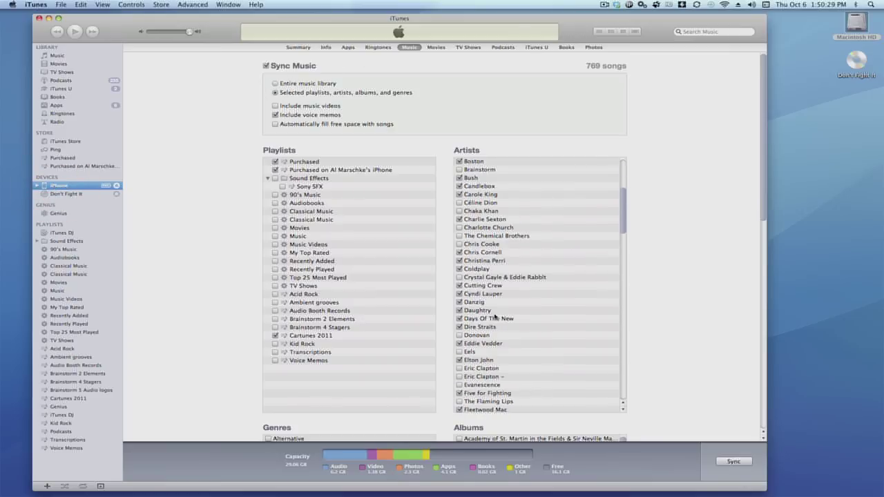
scroll(495, 316, down, 15)
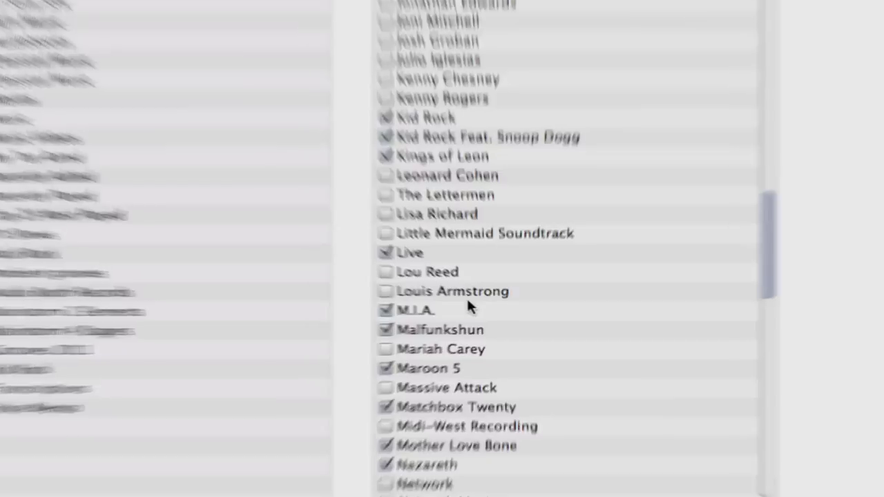
scroll(419, 404, down, 10)
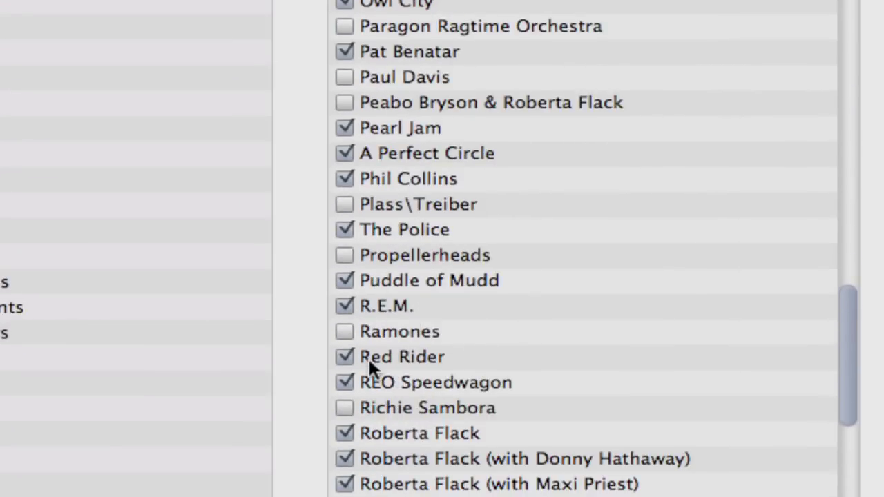
click(343, 353)
click(349, 356)
click(349, 355)
click(346, 353)
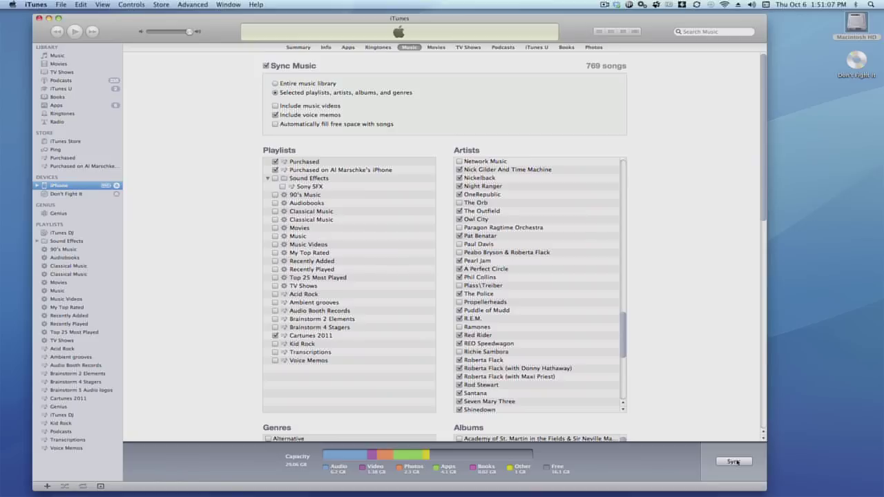
click(734, 461)
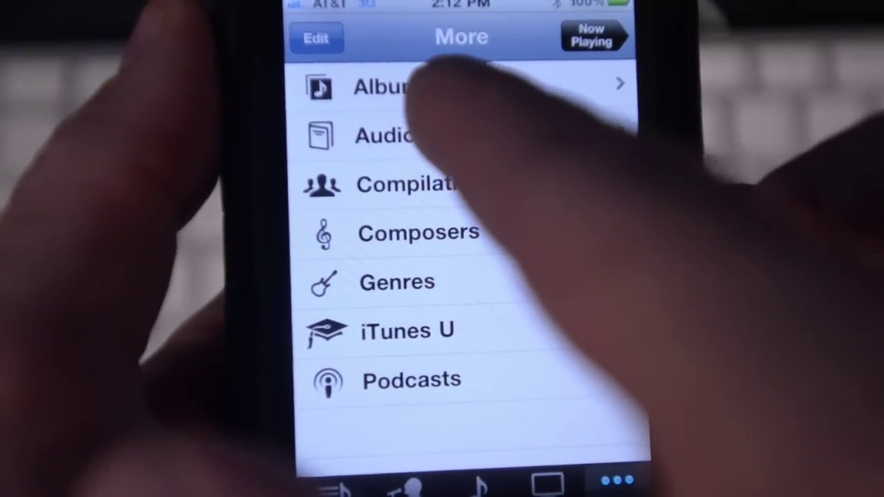
click(415, 78)
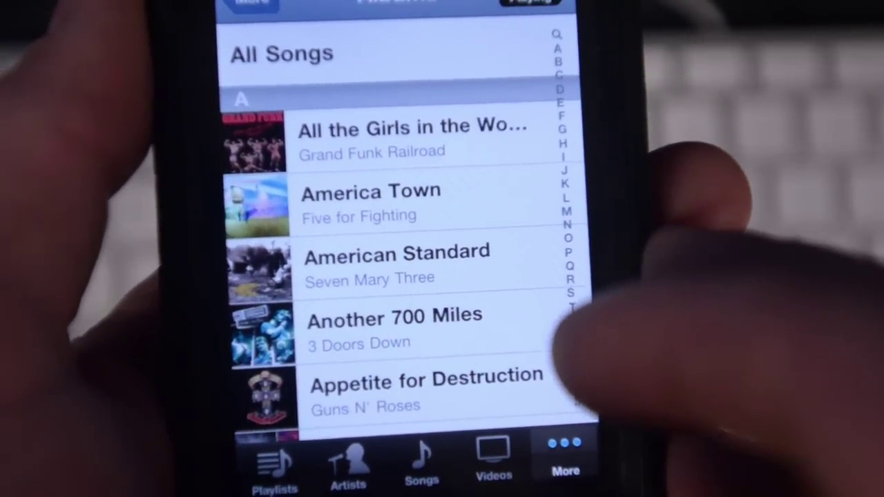
mouse_move(587, 270)
mouse_down()
mouse_move(591, 245)
mouse_move(590, 300)
mouse_move(591, 257)
mouse_up()
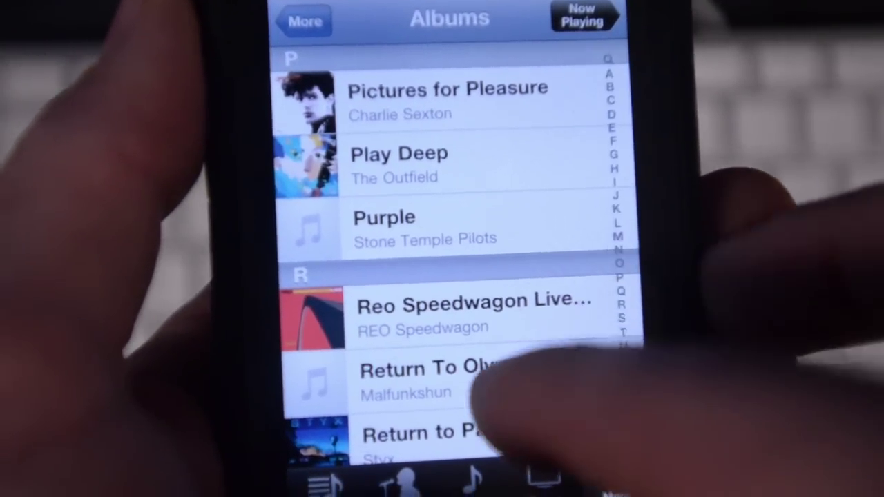
drag(532, 394, 466, 156)
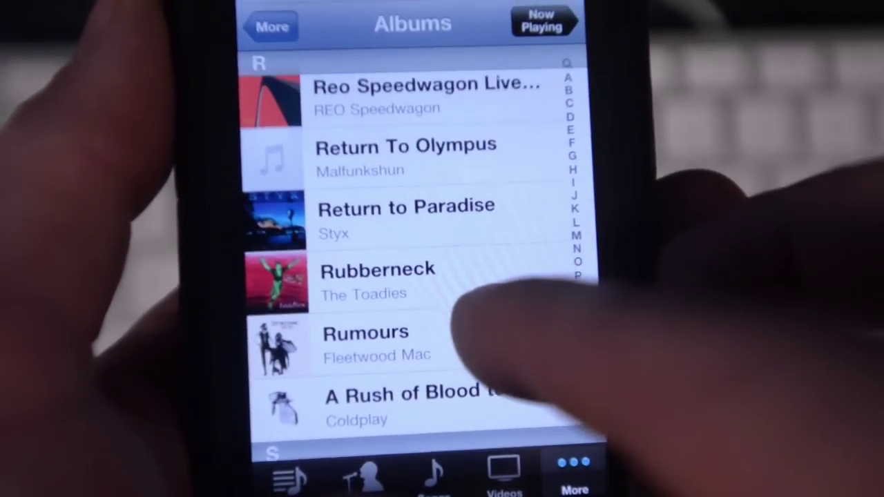
drag(459, 345, 454, 296)
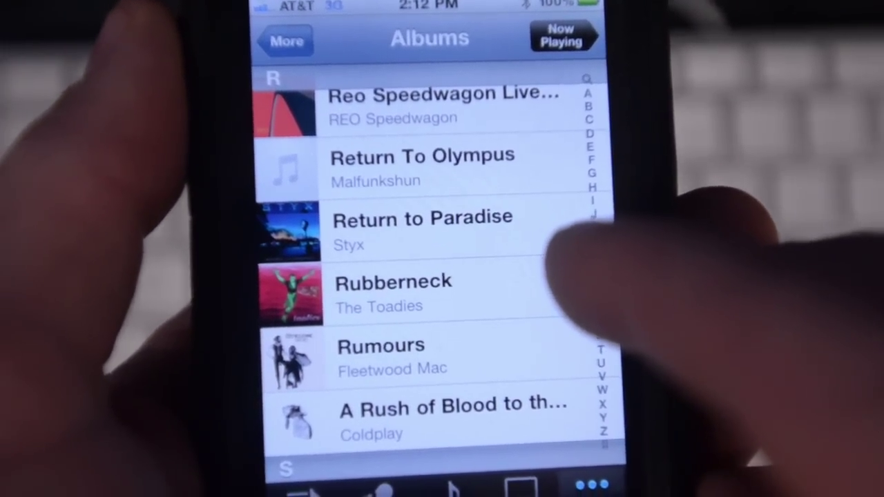
click(591, 147)
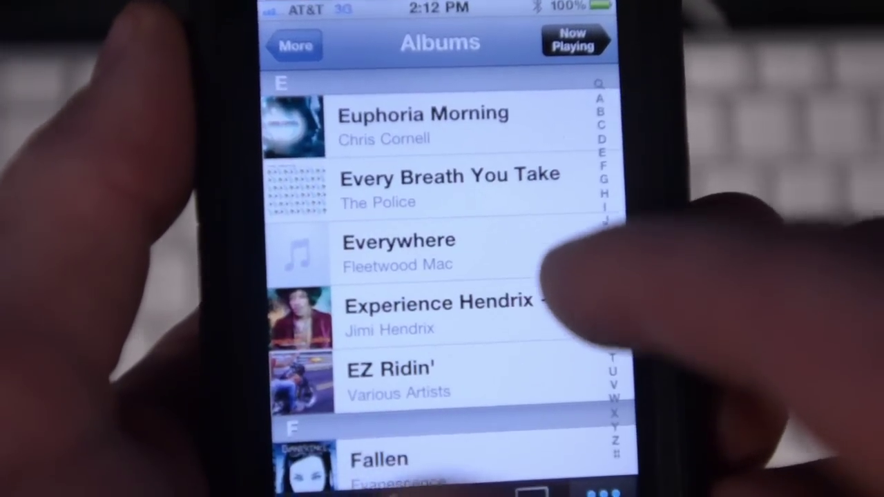
drag(573, 276, 525, 414)
drag(532, 237, 523, 424)
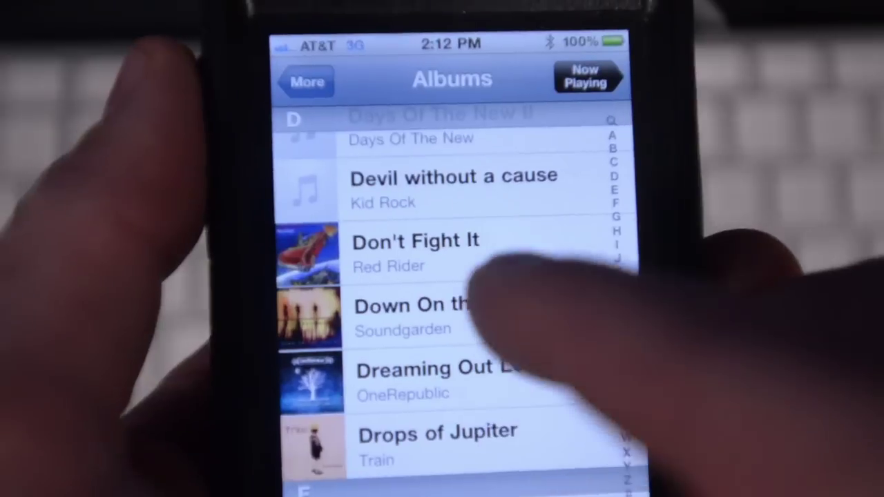
click(457, 250)
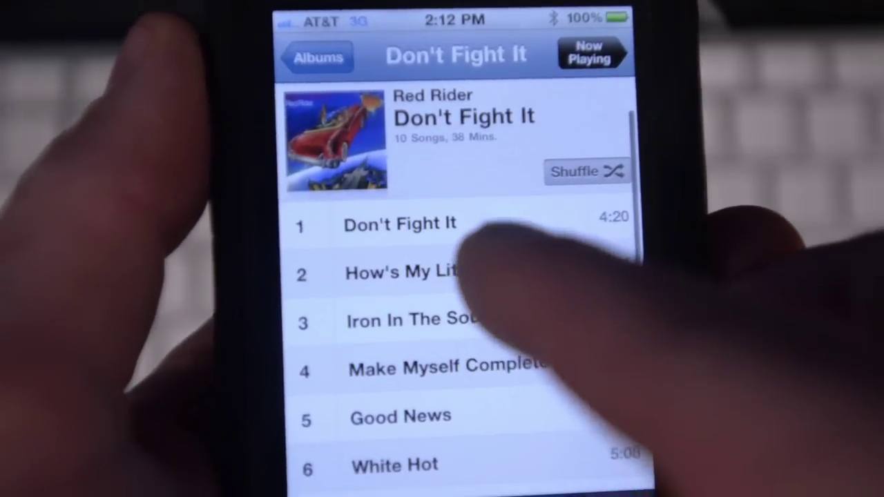
drag(513, 404, 533, 325)
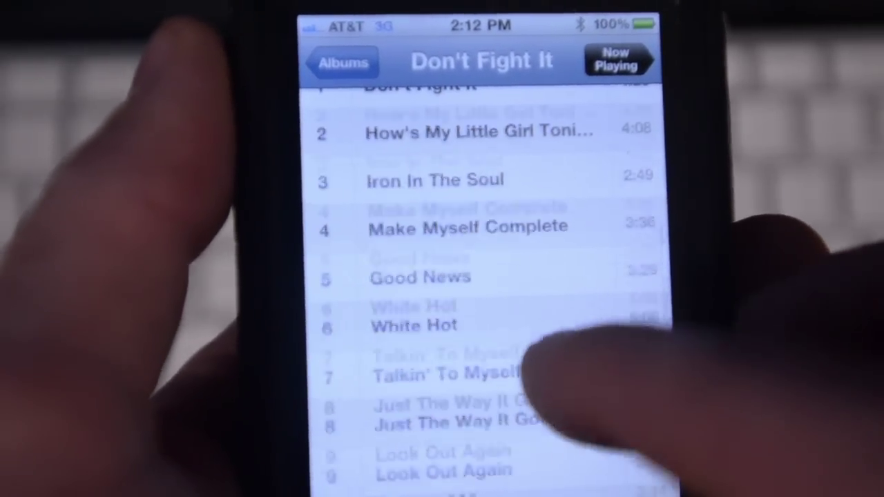
drag(552, 364, 524, 325)
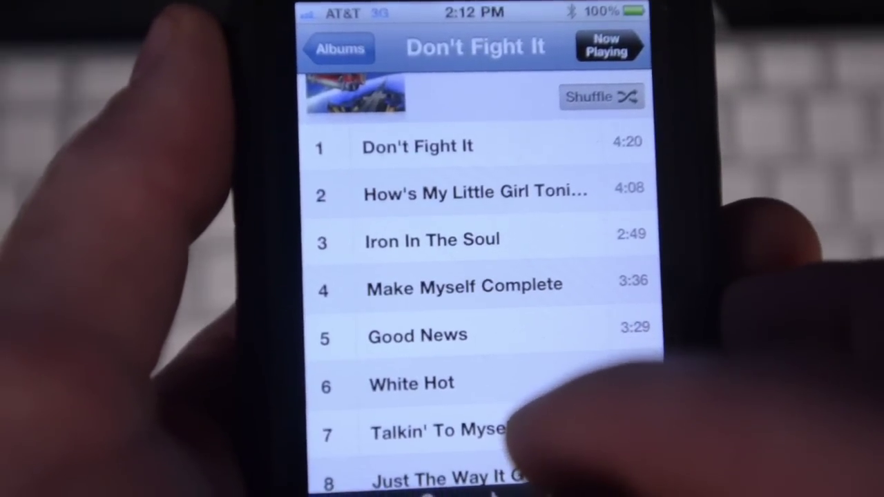